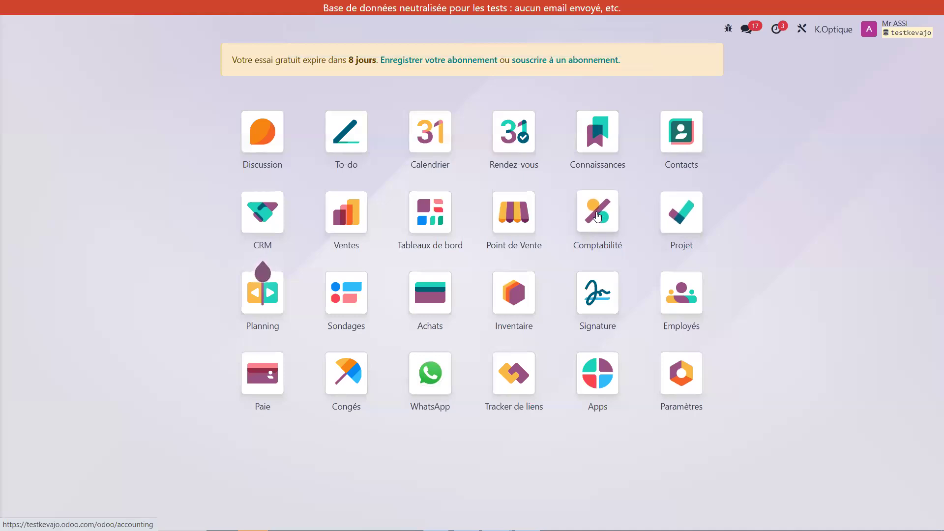
# Step: Open the Comptabilité app, look through the available analysis reports and display the Bilan
pyautogui.click(597, 216)
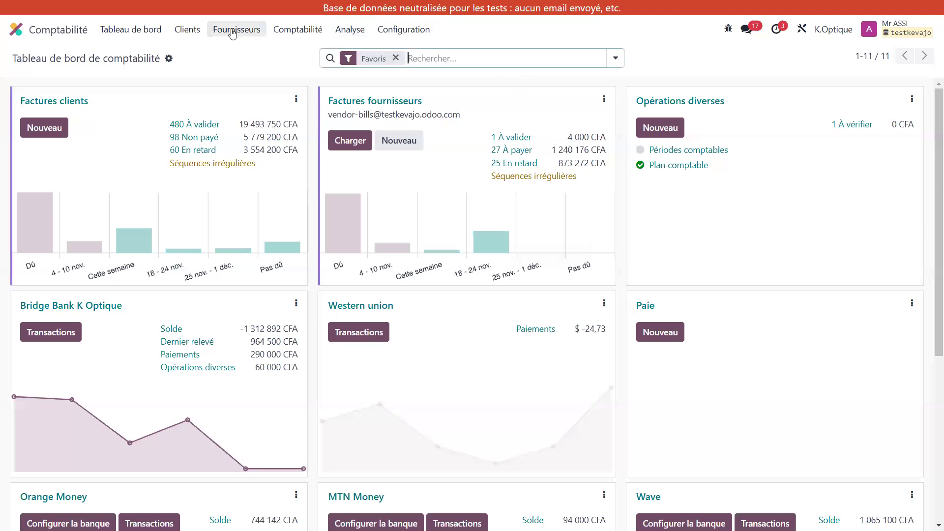
pyautogui.click(362, 33)
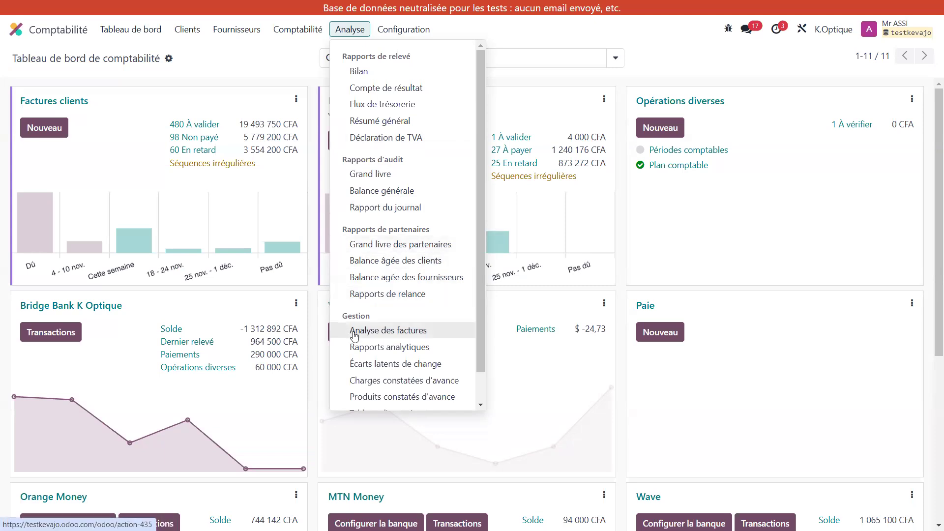
pyautogui.scroll(-1, 395, 364)
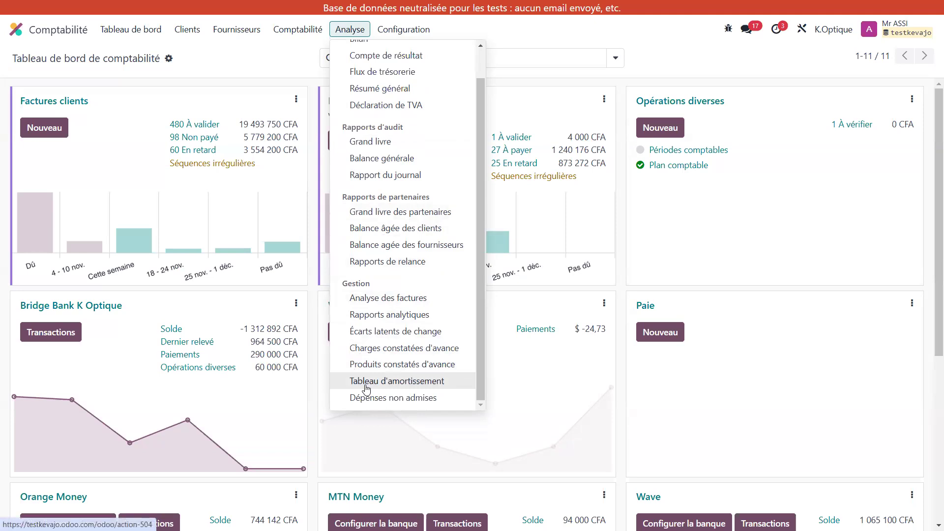
pyautogui.scroll(1, 366, 389)
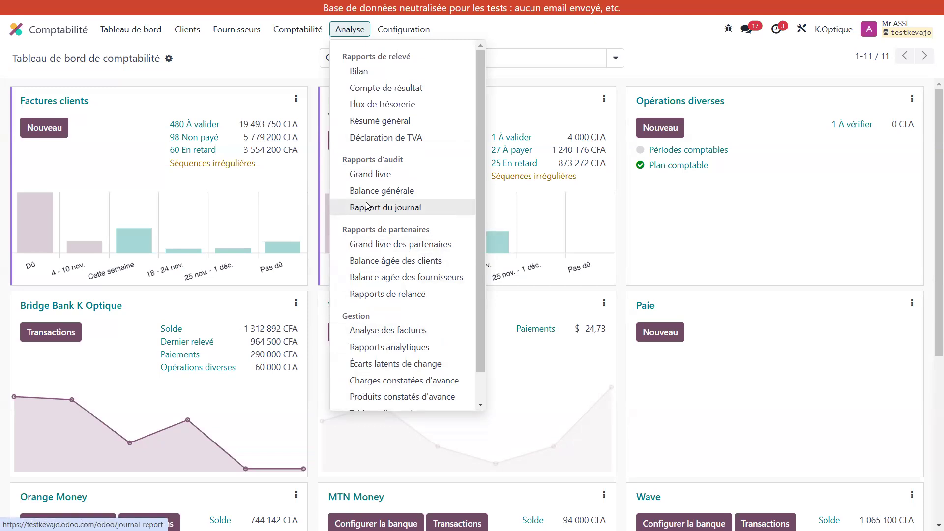
pyautogui.click(380, 79)
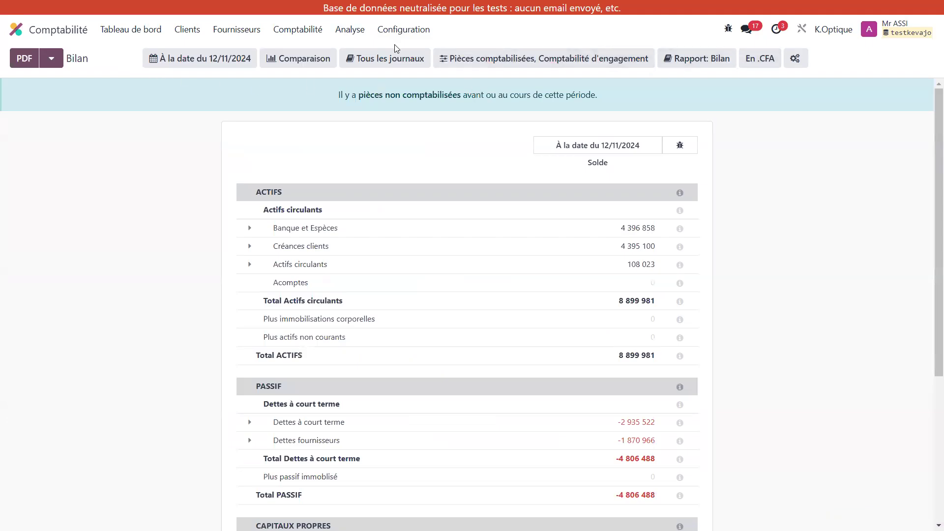
# Step: View the Compte de résultat report, followed by the Balance générale
pyautogui.click(362, 35)
pyautogui.click(382, 89)
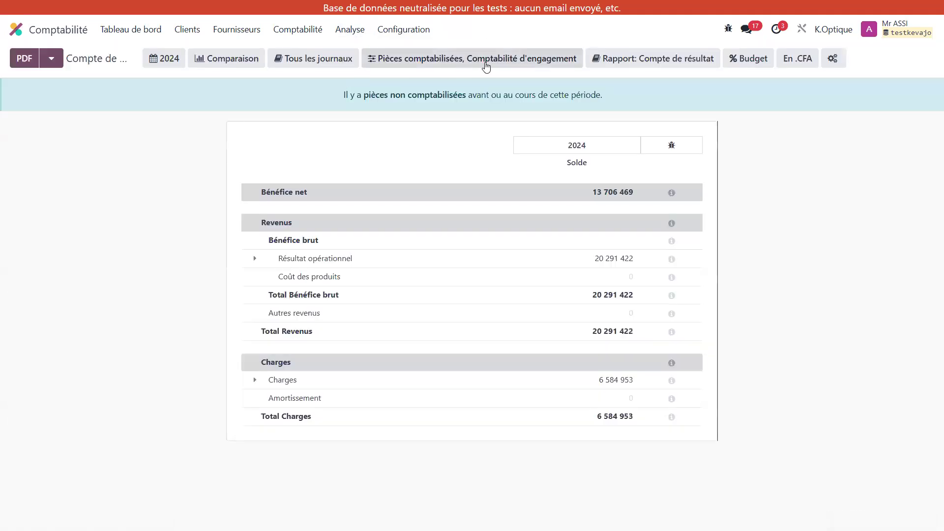
pyautogui.click(353, 34)
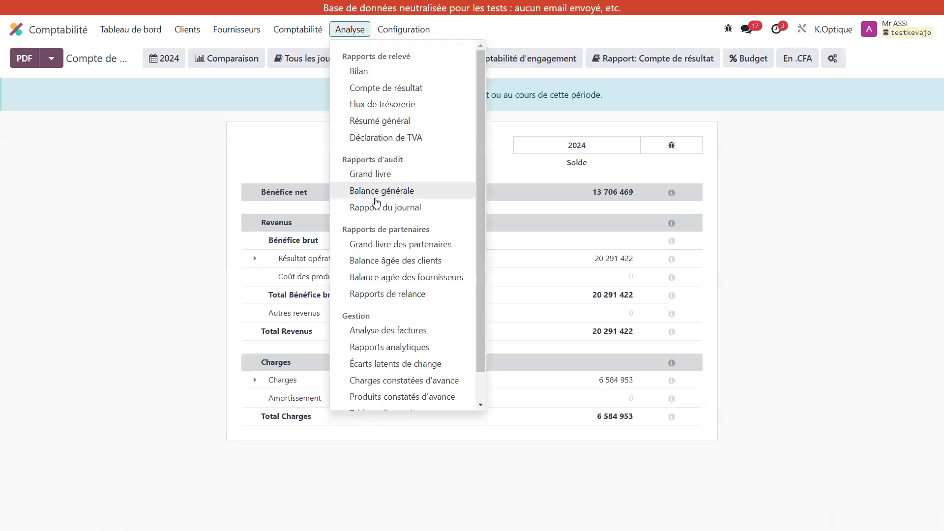
pyautogui.click(375, 197)
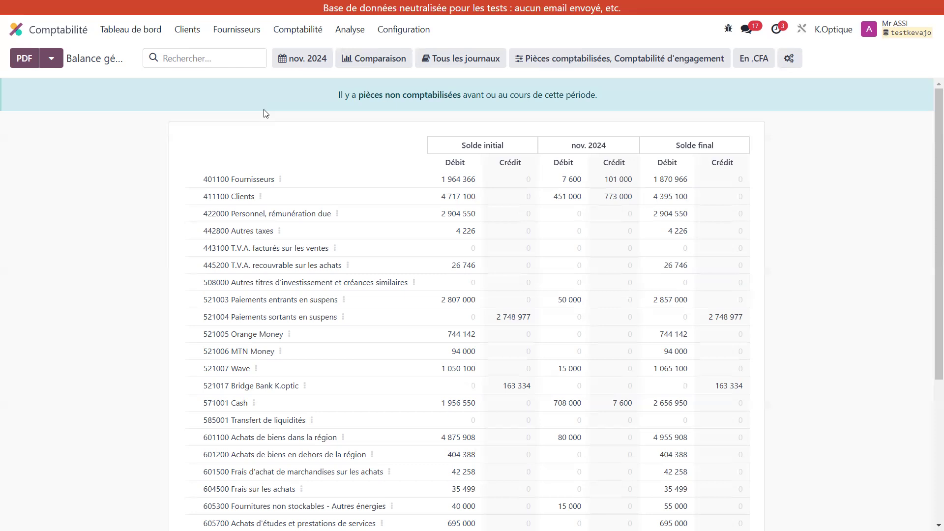
# Step: Open the Flux de trésorerie report and set its custom period to start on 01/01/2024, keeping 31/10/2024 as the end date
pyautogui.click(355, 31)
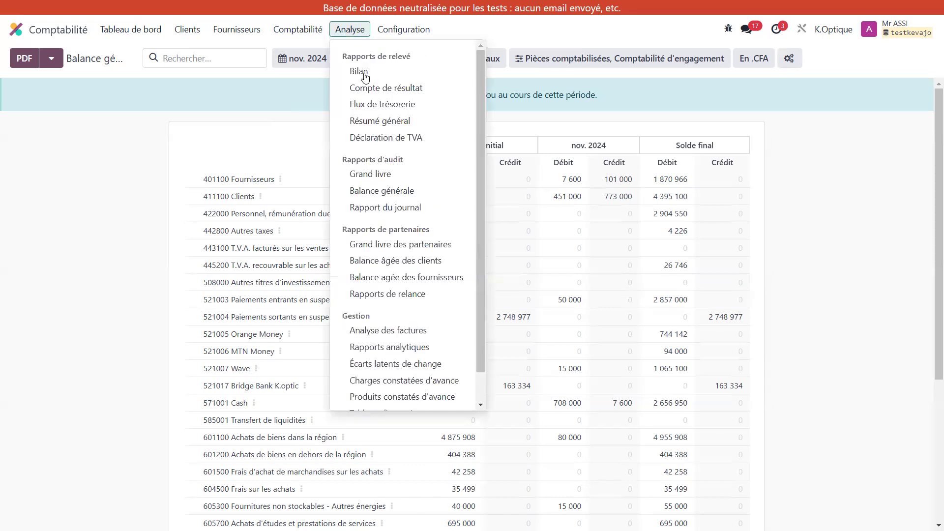
pyautogui.click(378, 109)
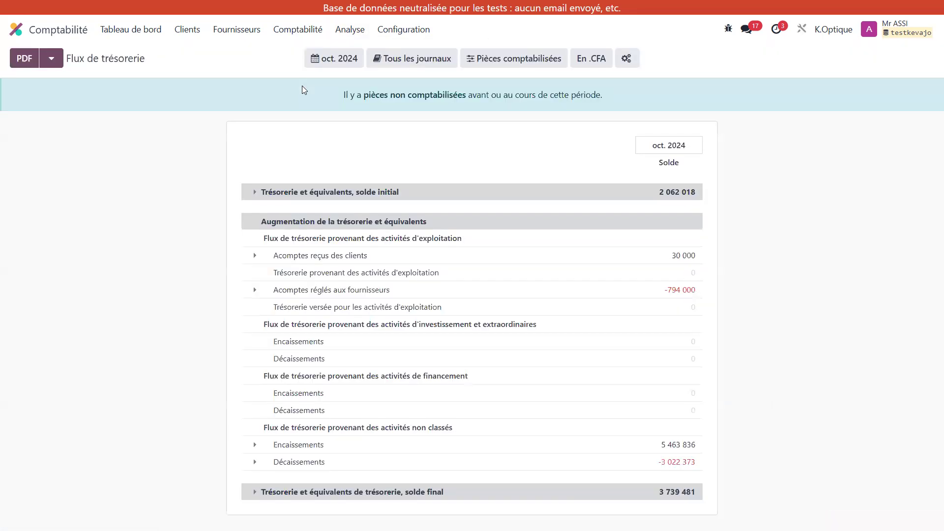
pyautogui.click(339, 60)
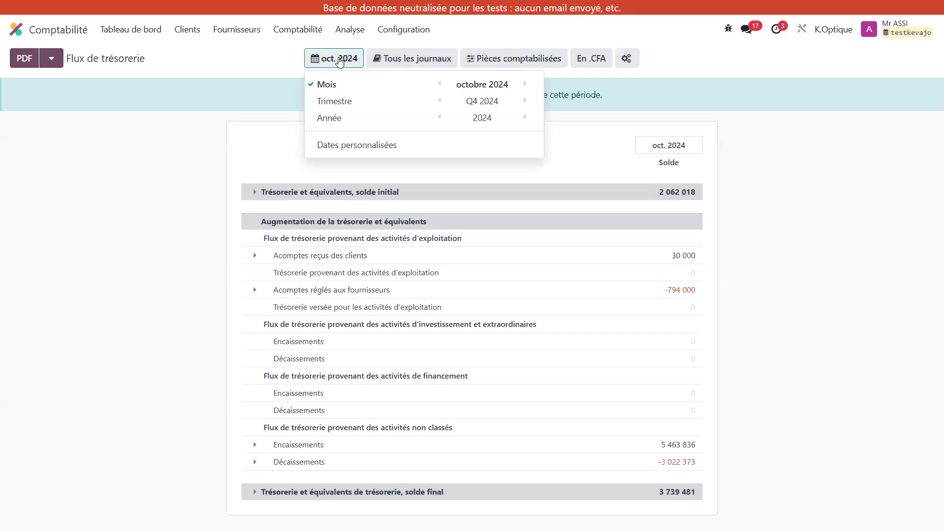
pyautogui.click(409, 150)
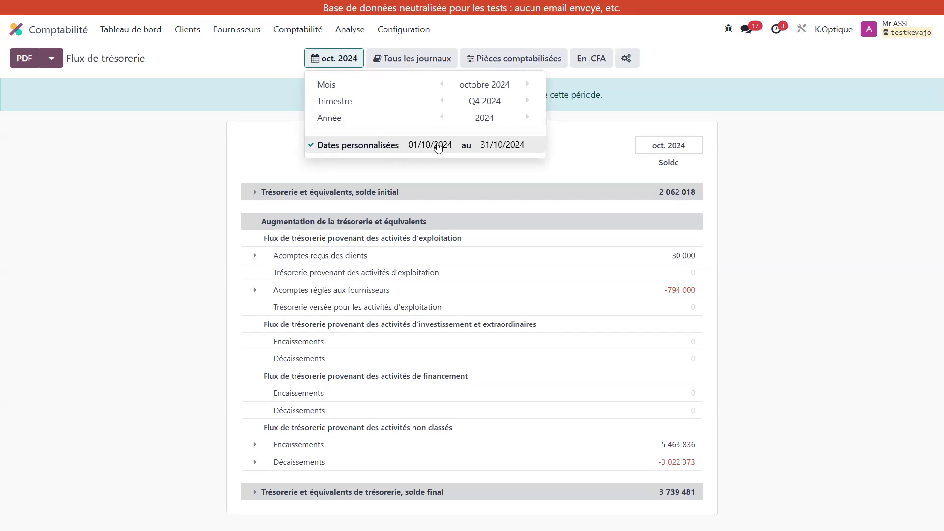
pyautogui.click(437, 145)
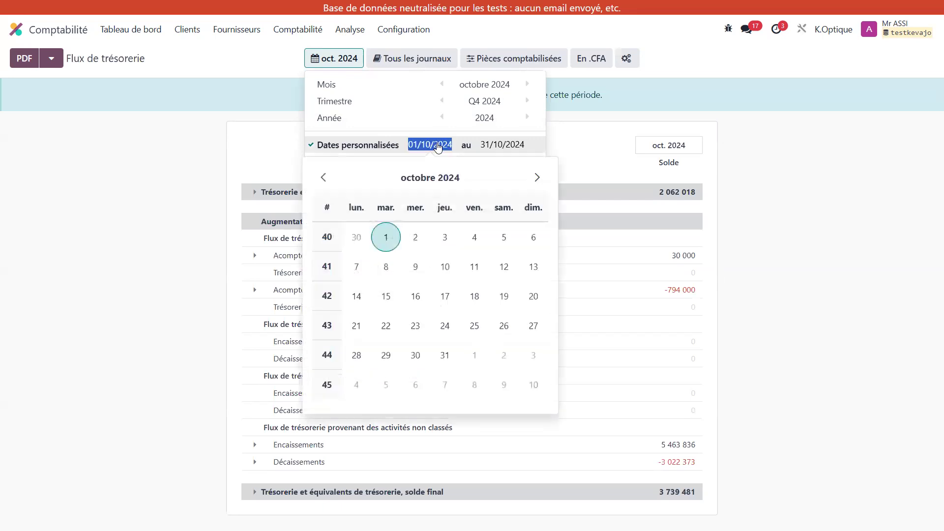
pyautogui.click(386, 179)
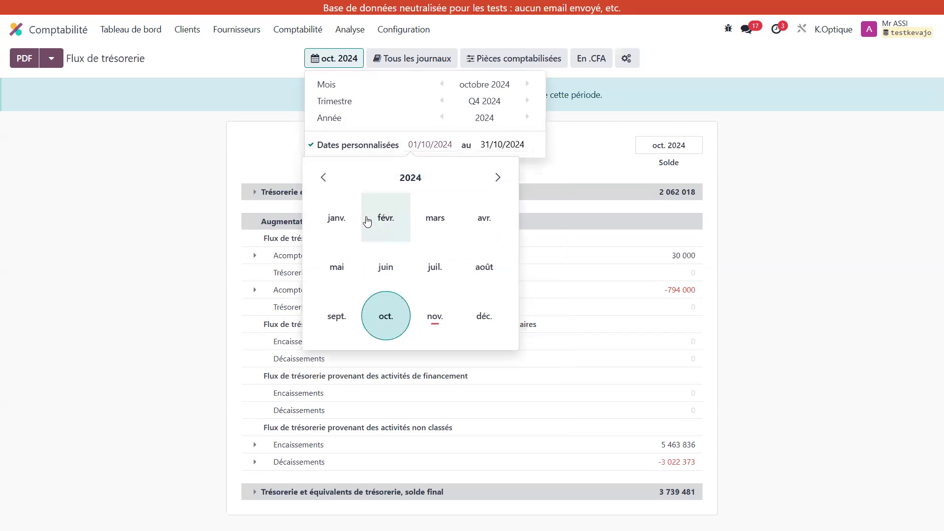
pyautogui.click(340, 220)
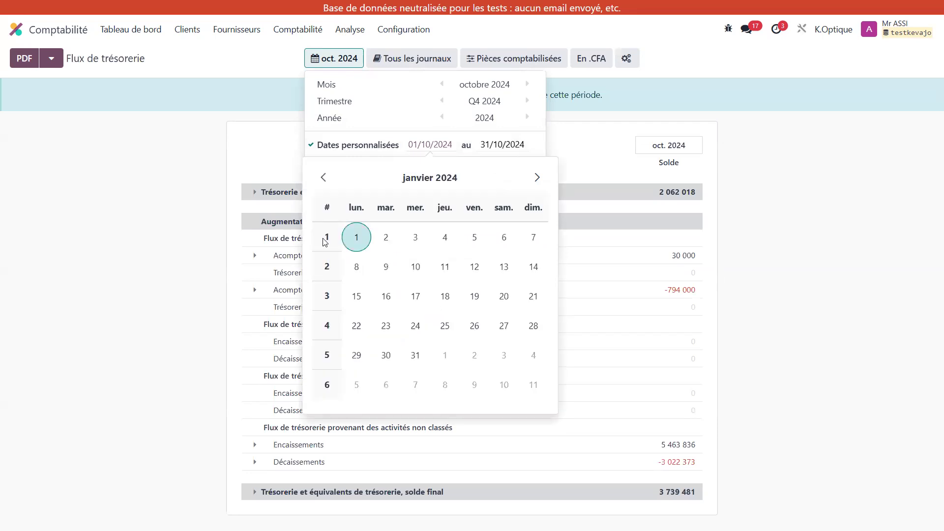
pyautogui.click(355, 238)
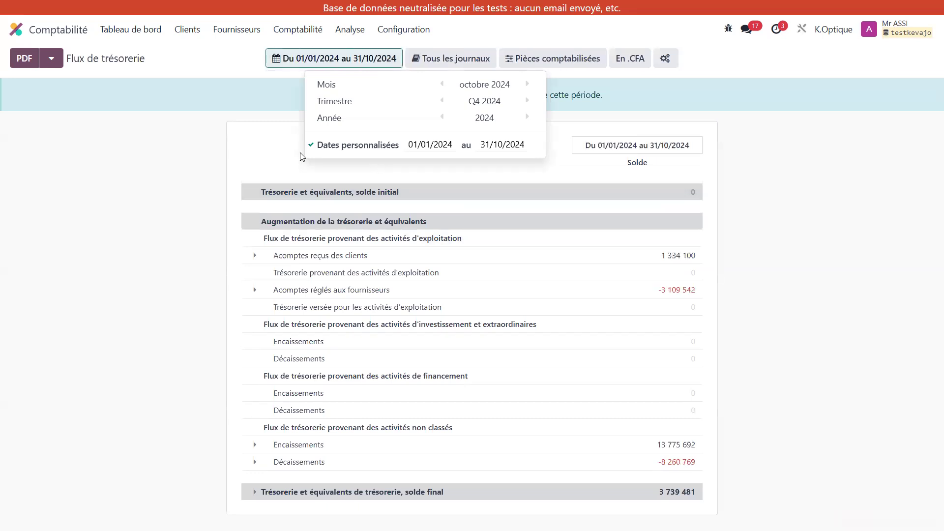
pyautogui.click(256, 142)
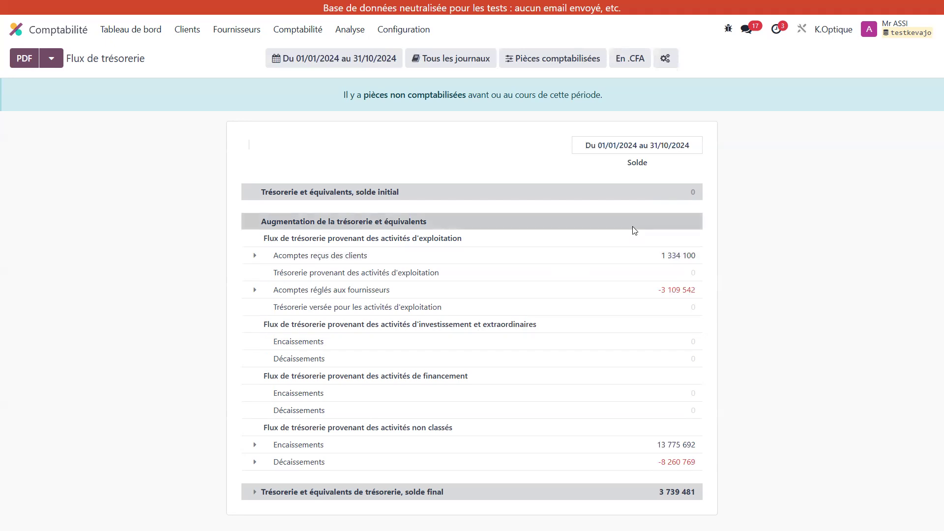
# Step: Expand the Acomptes reçus des clients line and the Encaissements line under the unclassified cash flows
pyautogui.click(253, 256)
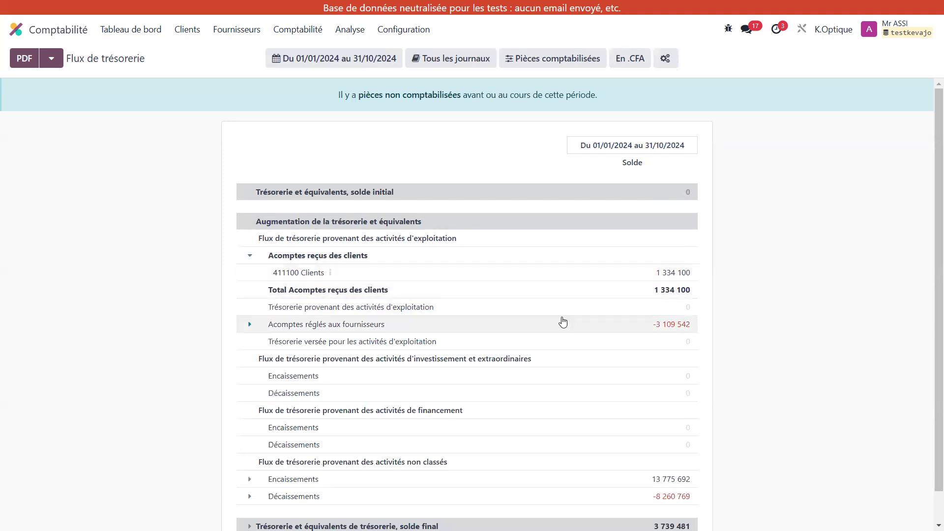
pyautogui.scroll(-1, 563, 261)
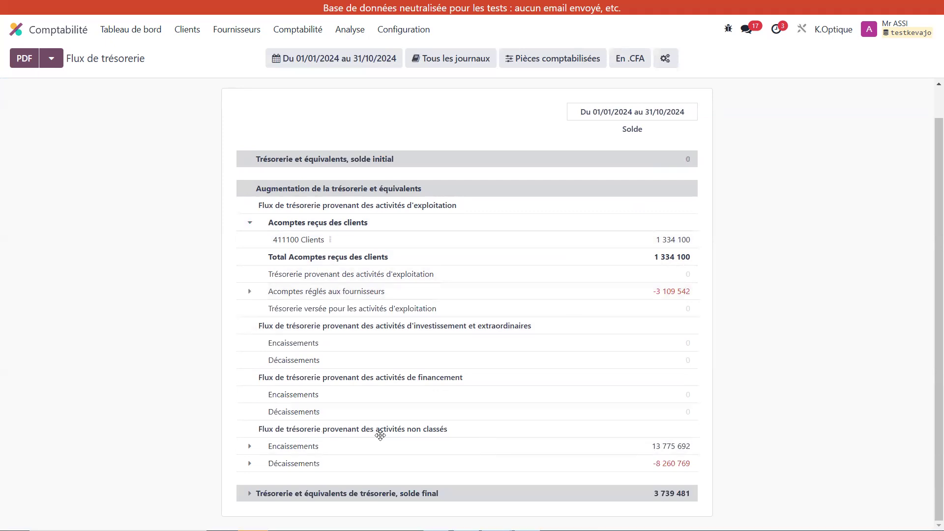
pyautogui.click(243, 448)
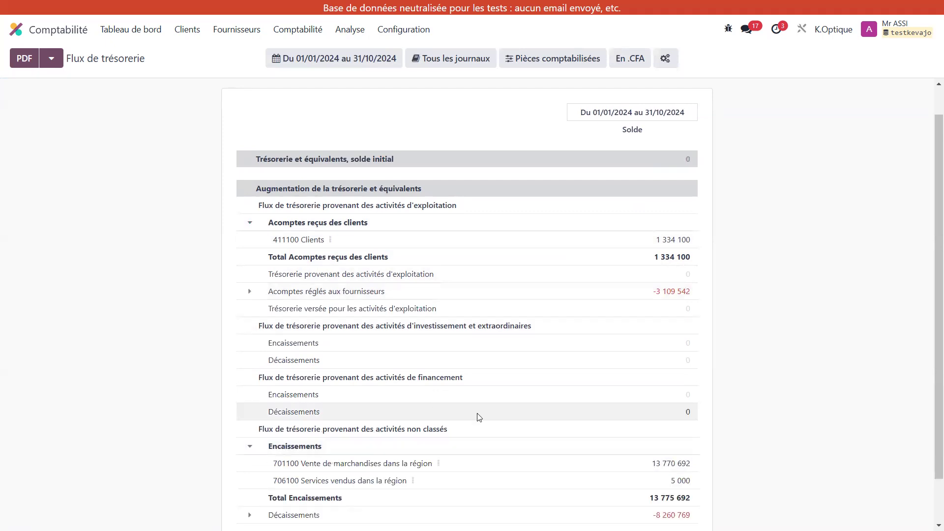
pyautogui.scroll(-1, 476, 416)
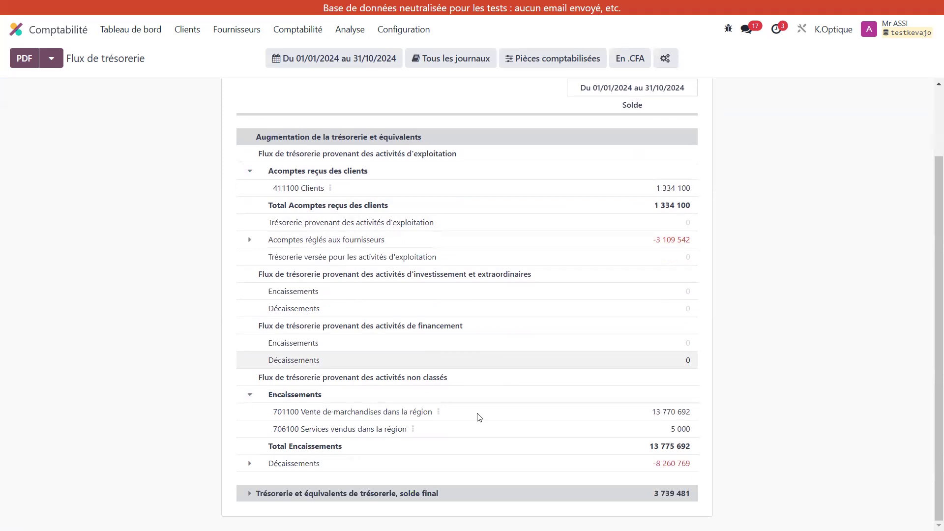
# Step: Open the Grand livre for account 706100 Services vendus dans la région from the cash flow report
pyautogui.click(438, 412)
pyautogui.click(439, 416)
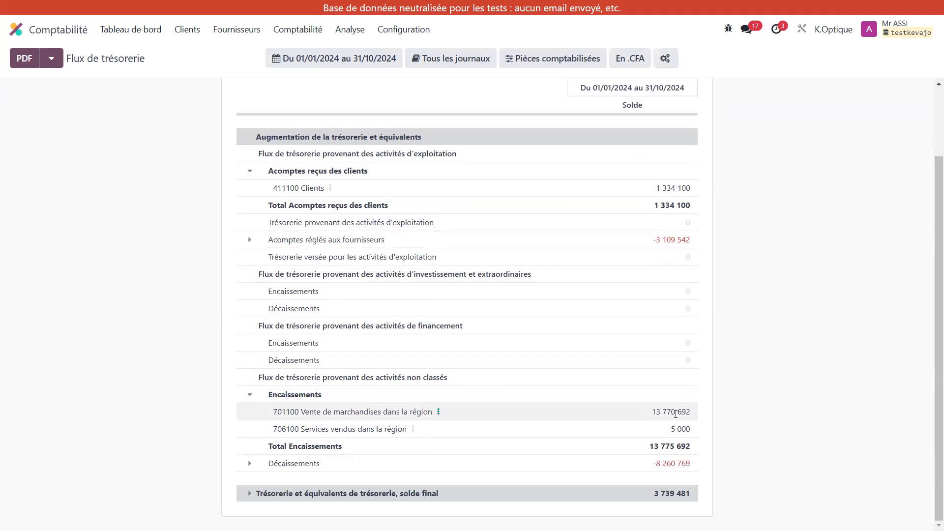
pyautogui.scroll(2, 675, 414)
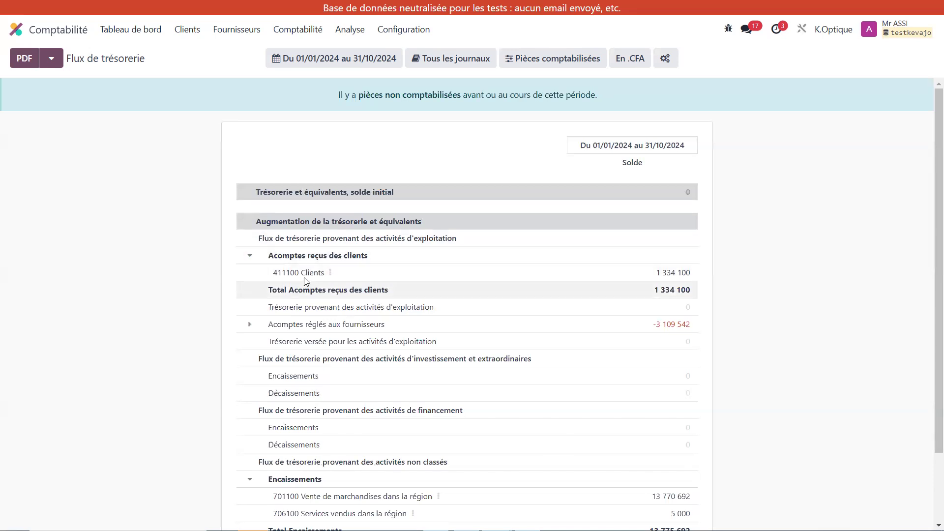
pyautogui.scroll(-2, 314, 433)
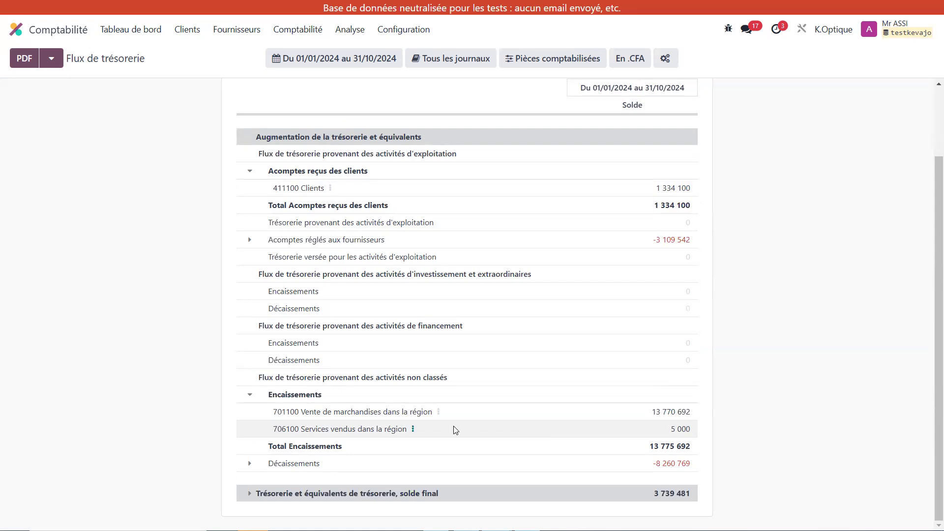
pyautogui.click(414, 431)
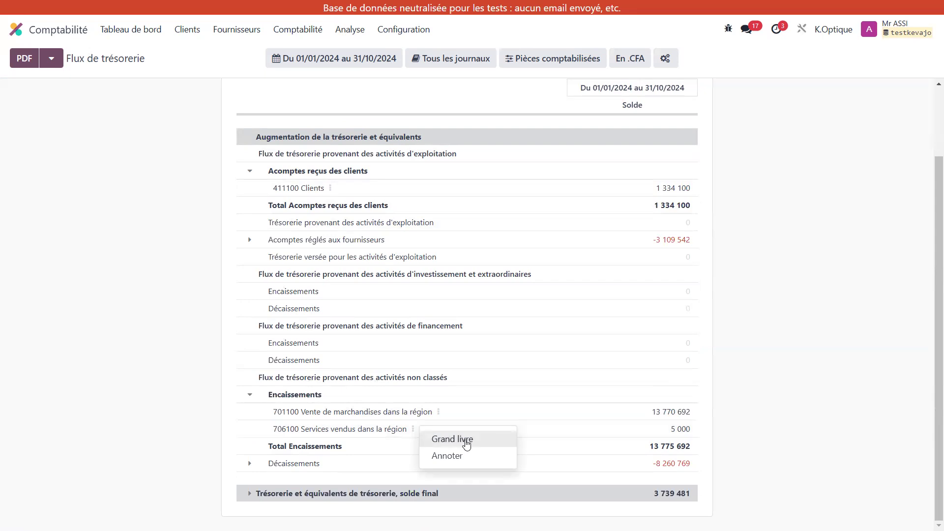
pyautogui.click(466, 440)
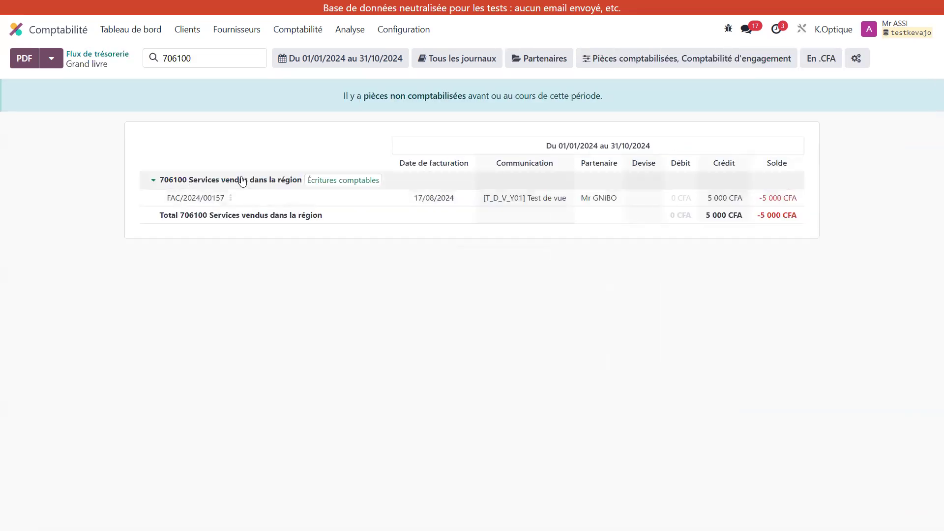
pyautogui.click(193, 58)
pyautogui.doubleClick(177, 58)
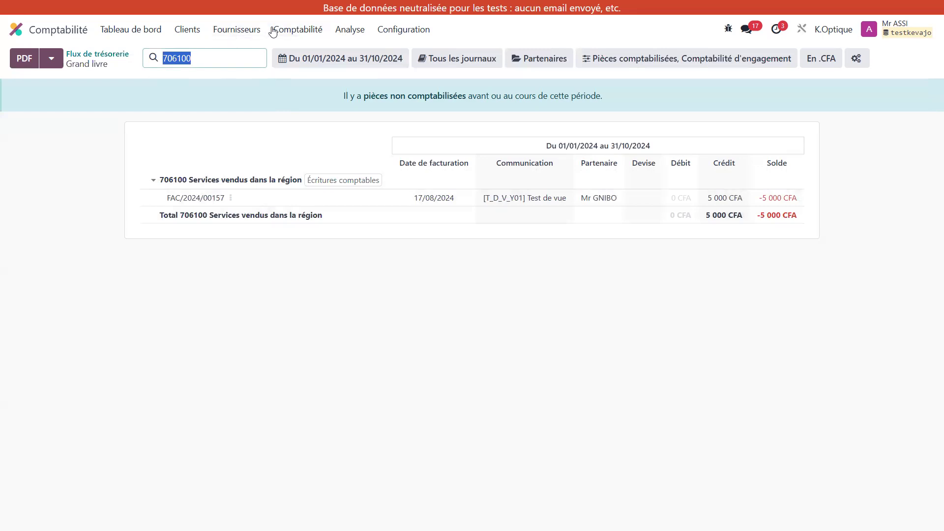
pyautogui.hotkey('alt', 'Tab')
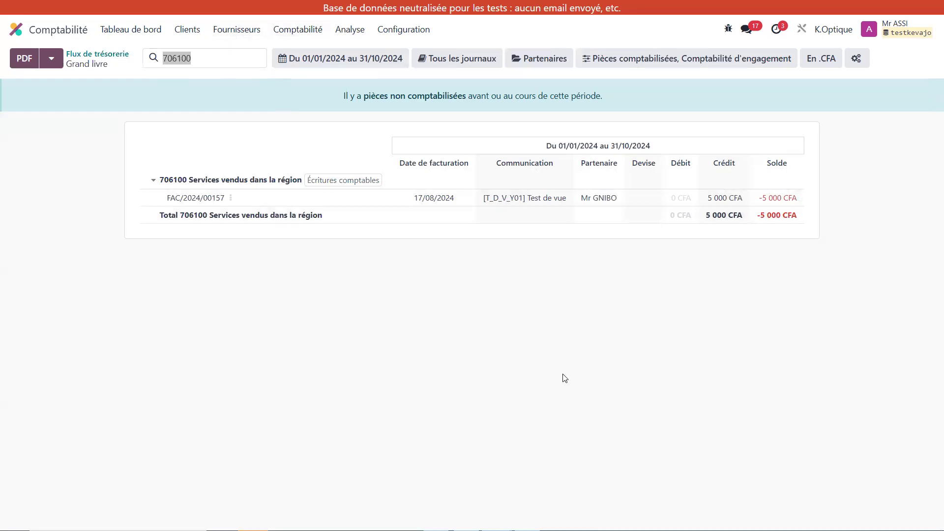
pyautogui.click(305, 32)
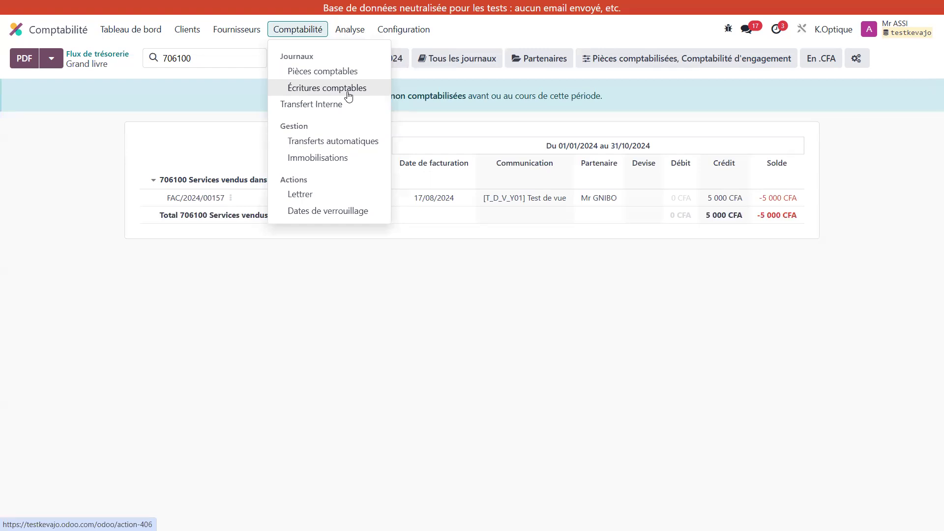
# Step: Return to the Flux de trésorerie report and look at its period filter options
pyautogui.click(350, 30)
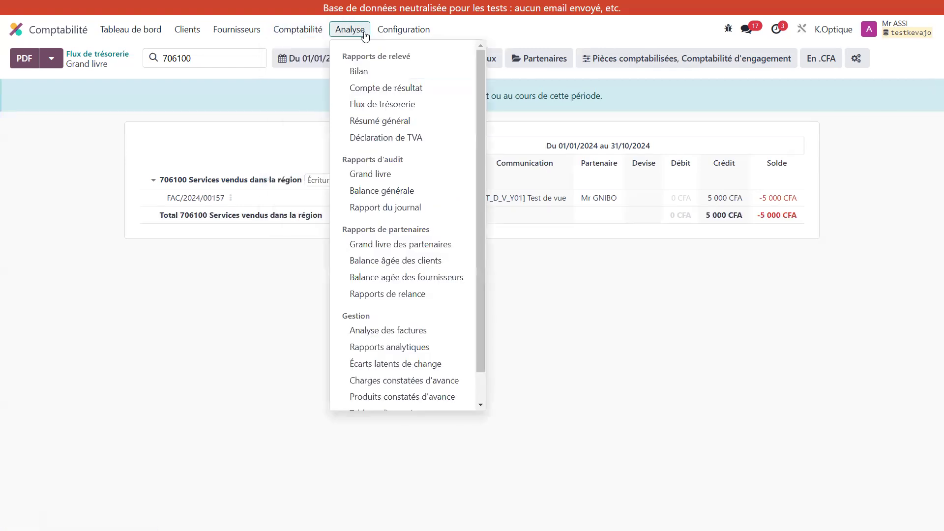
pyautogui.click(401, 105)
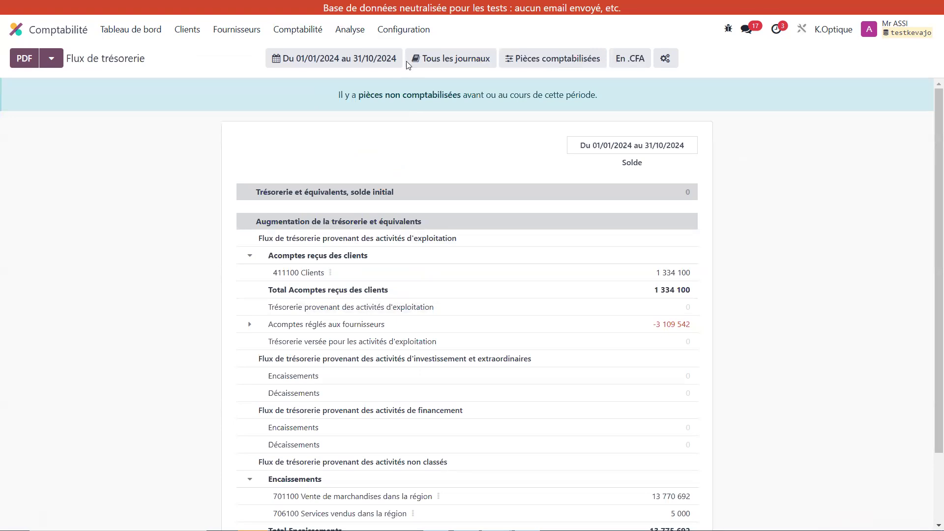
pyautogui.click(335, 58)
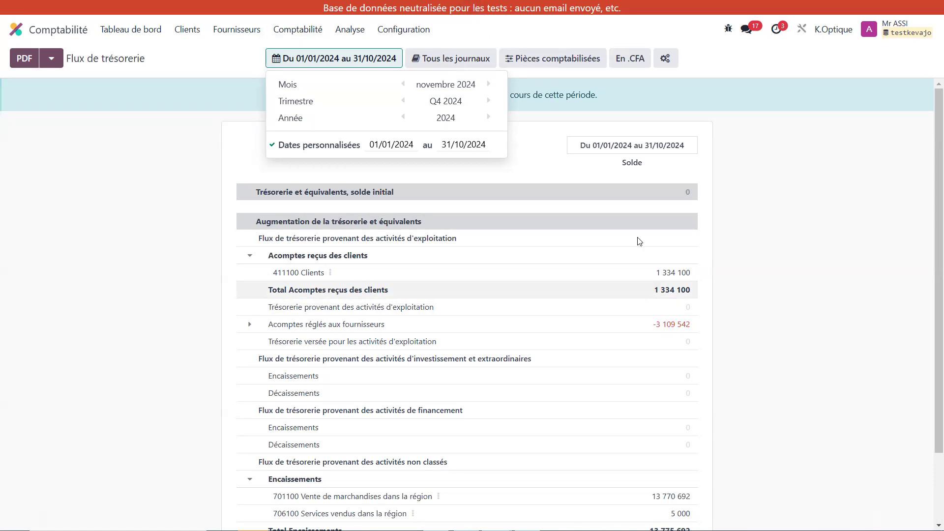
pyautogui.click(799, 173)
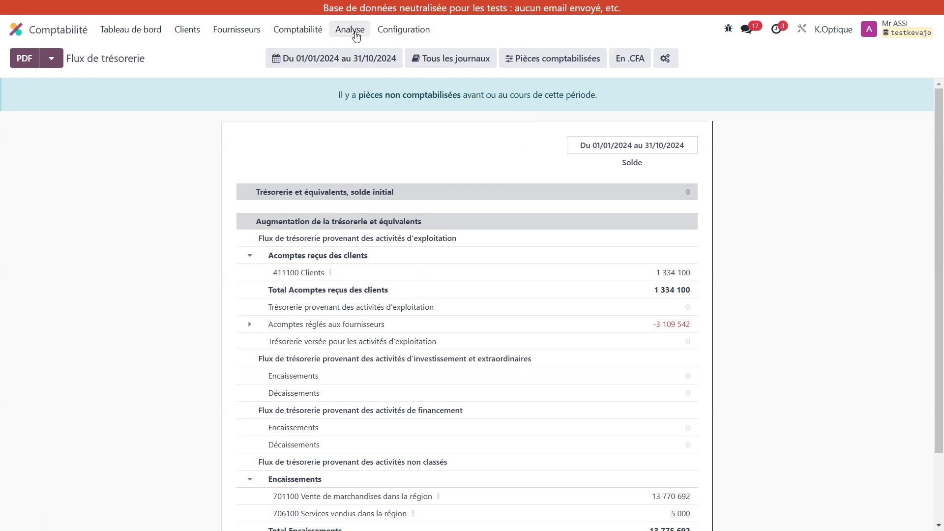
# Step: Open the Résumé général report and look over its sections
pyautogui.click(355, 34)
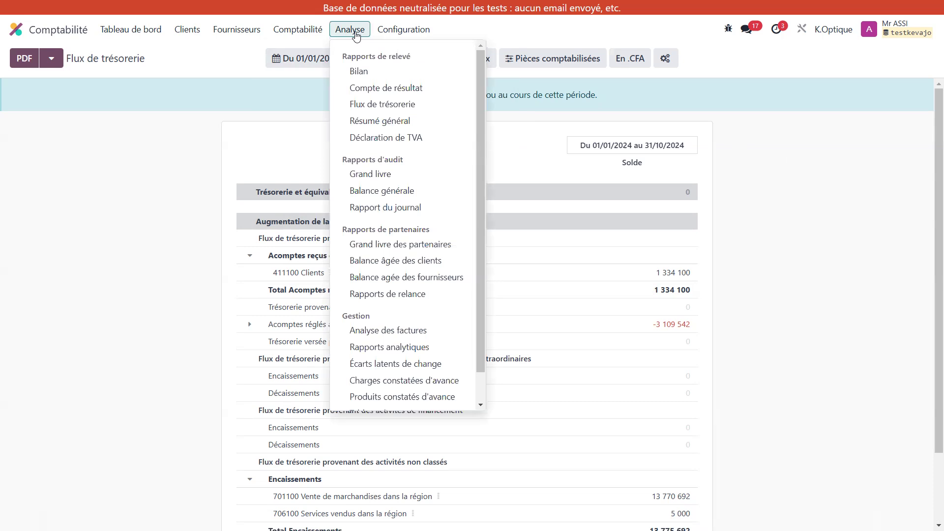
pyautogui.click(414, 126)
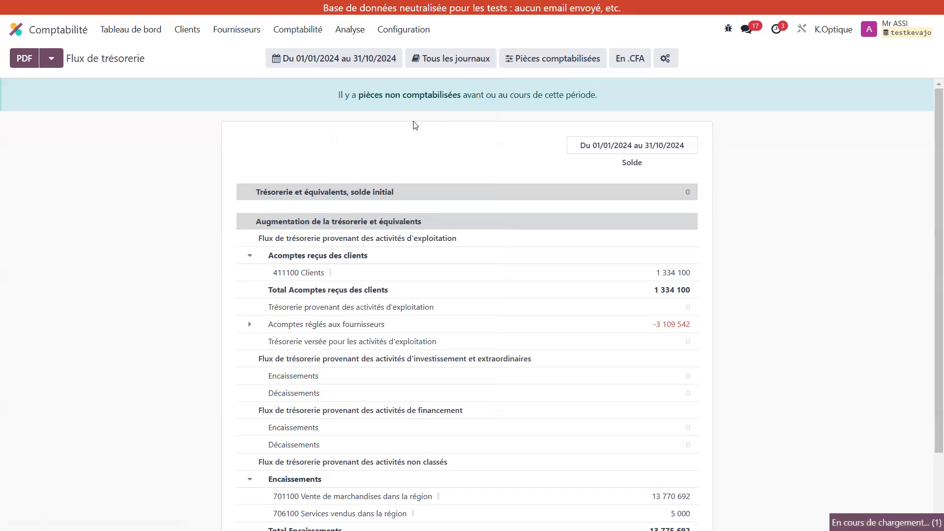
pyautogui.scroll(-3, 414, 125)
pyautogui.scroll(3, 415, 126)
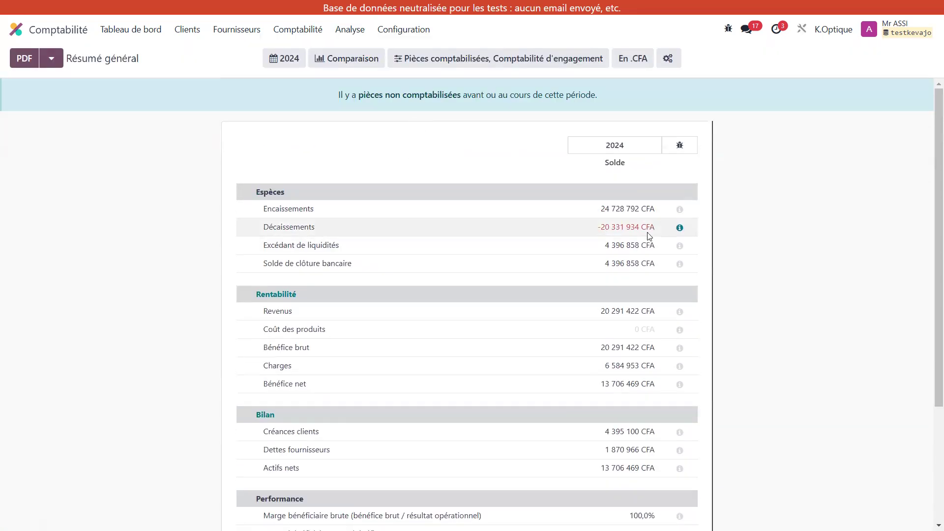
# Step: Inspect the calculation details of the Encaissements and Charges lines and review the remaining sections of the Résumé général
pyautogui.click(680, 211)
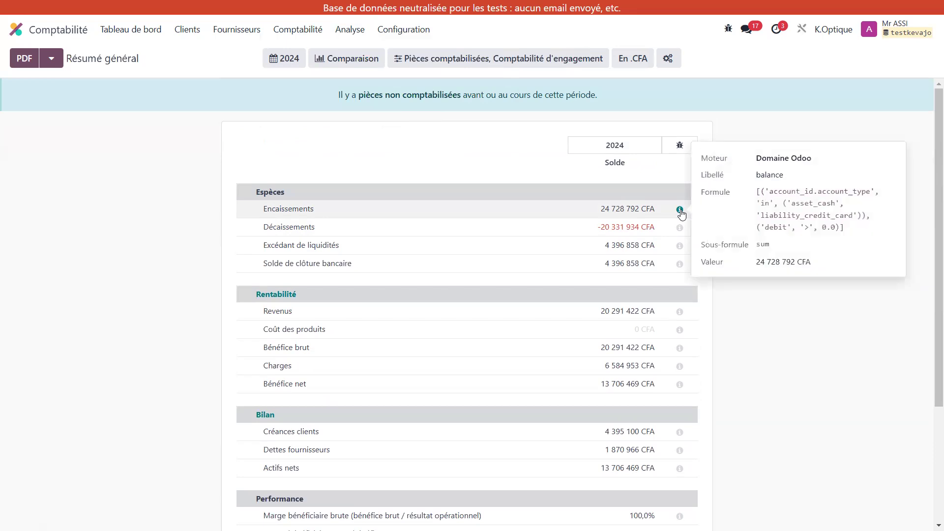
pyautogui.click(518, 171)
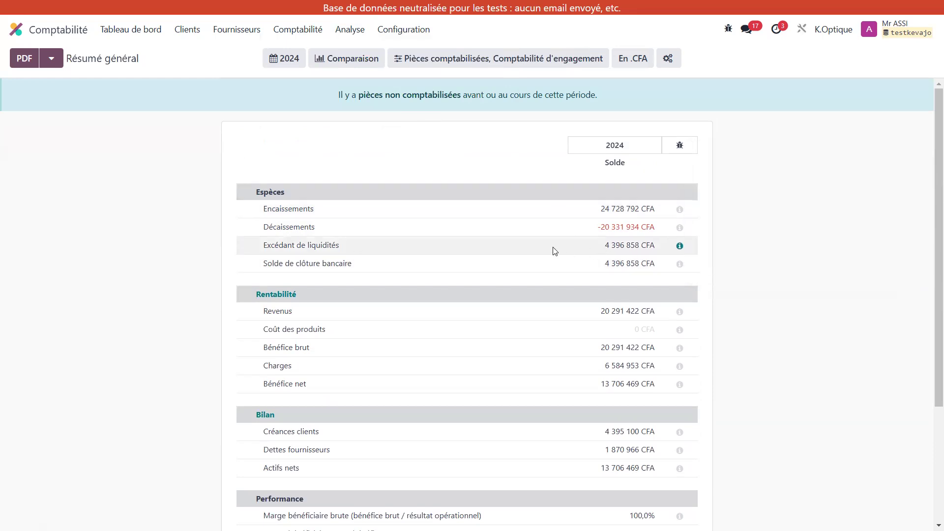
pyautogui.scroll(-1, 351, 354)
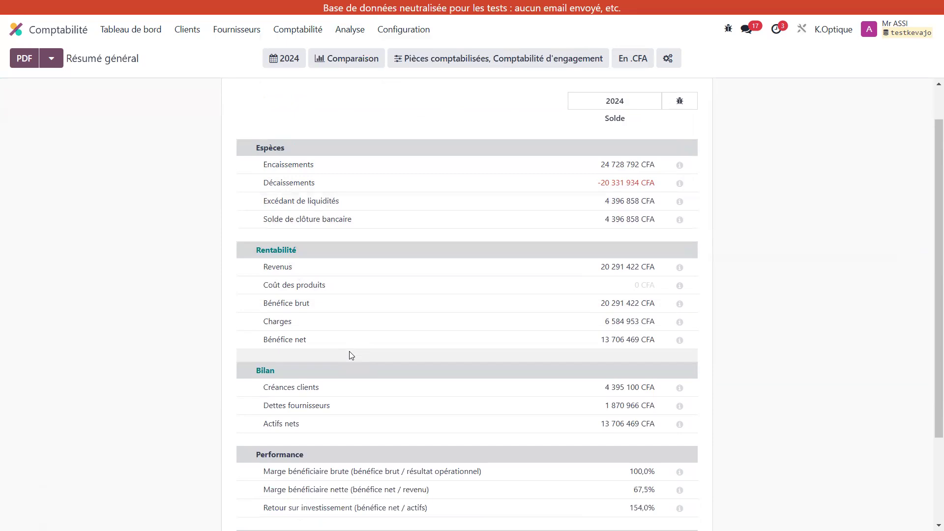
pyautogui.click(680, 323)
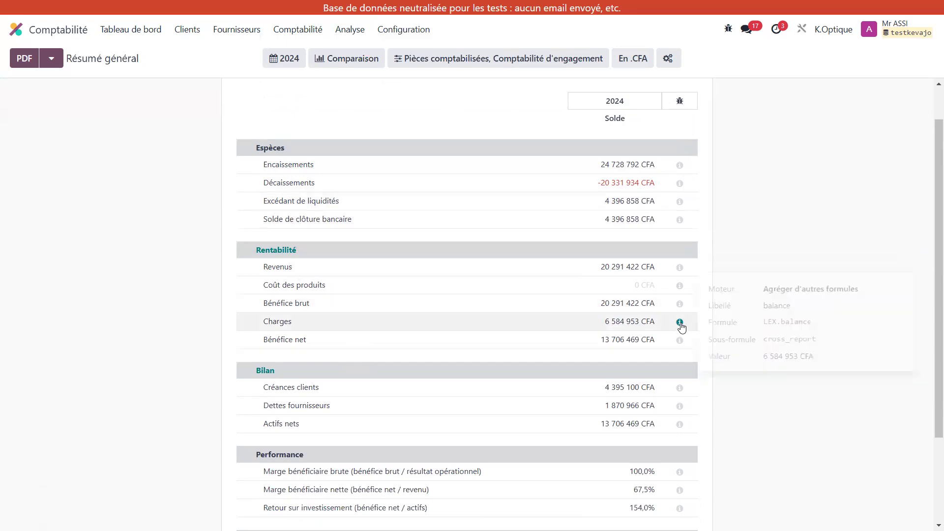
pyautogui.click(753, 190)
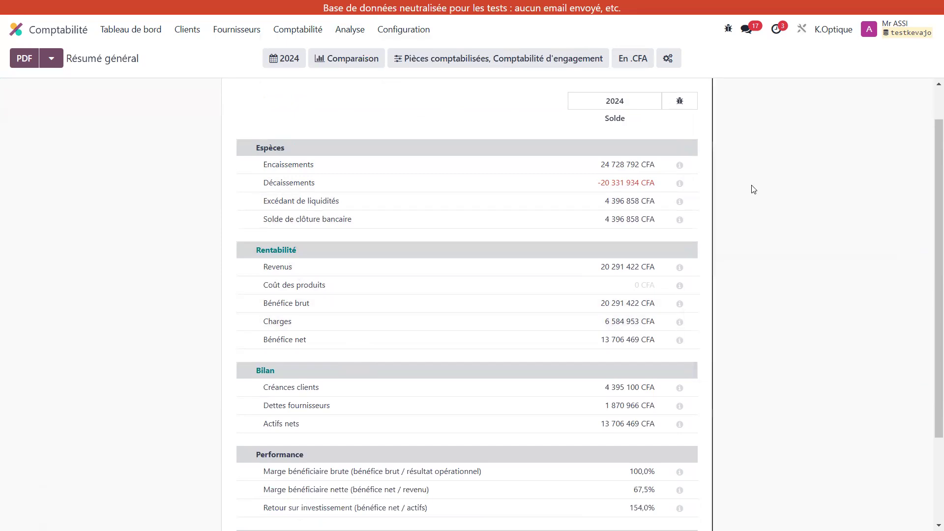
pyautogui.scroll(-2, 645, 264)
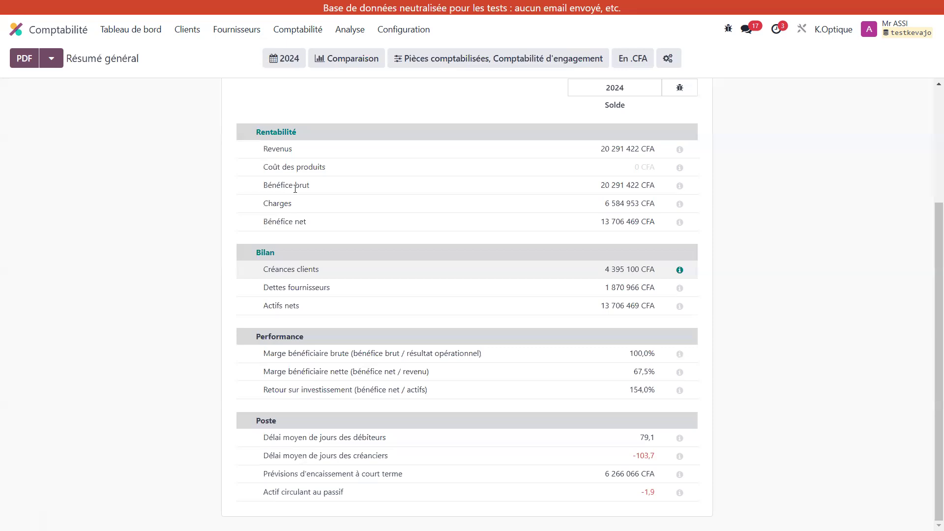
pyautogui.click(520, 58)
pyautogui.click(519, 58)
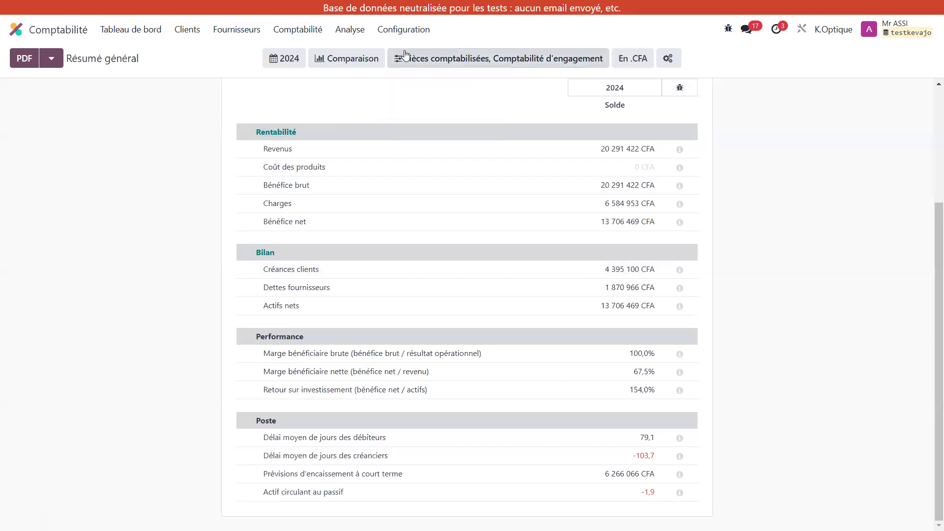
# Step: Open the Compte de résultat report and expand the Résultat opérationnel line to show its accounts
pyautogui.click(350, 31)
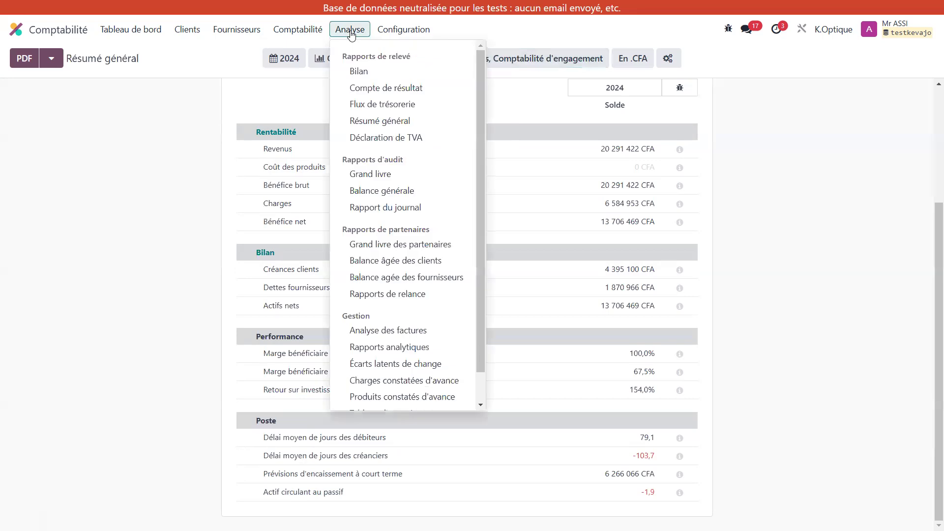
pyautogui.click(406, 92)
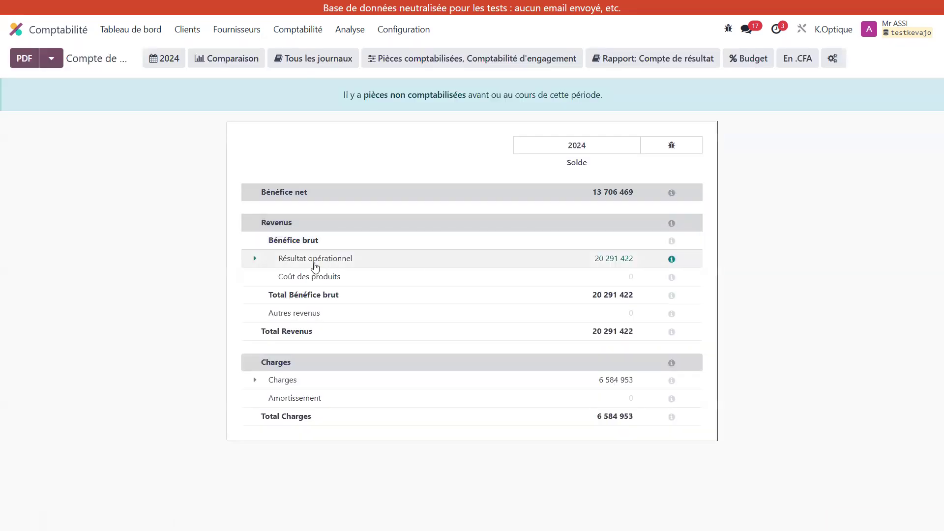
pyautogui.click(293, 260)
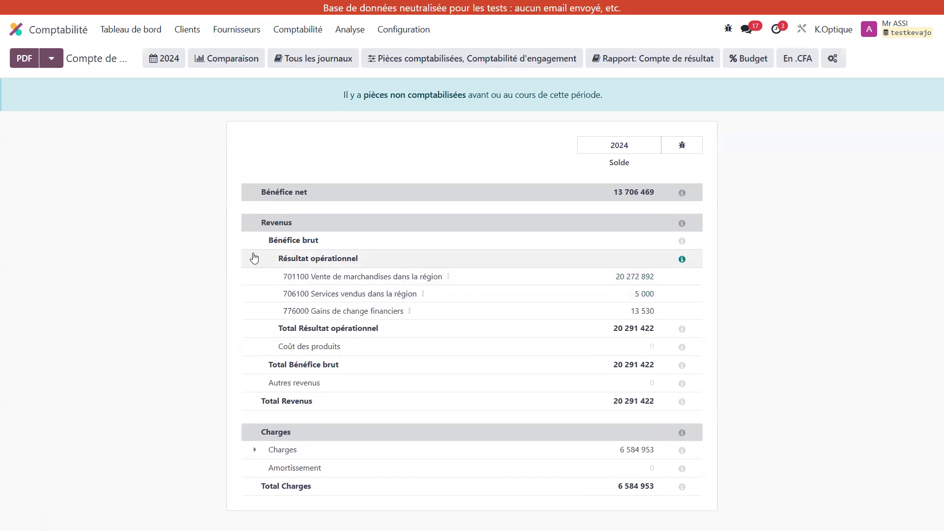
pyautogui.click(254, 257)
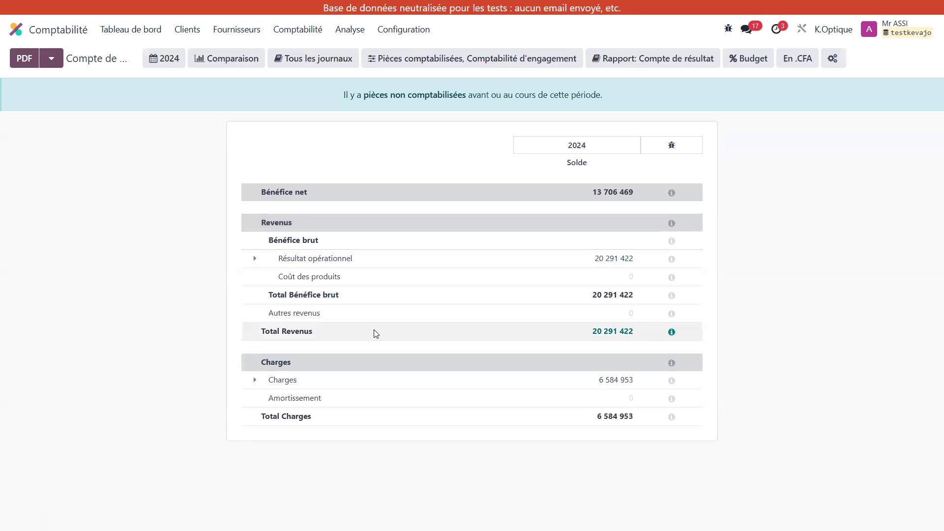
pyautogui.click(254, 259)
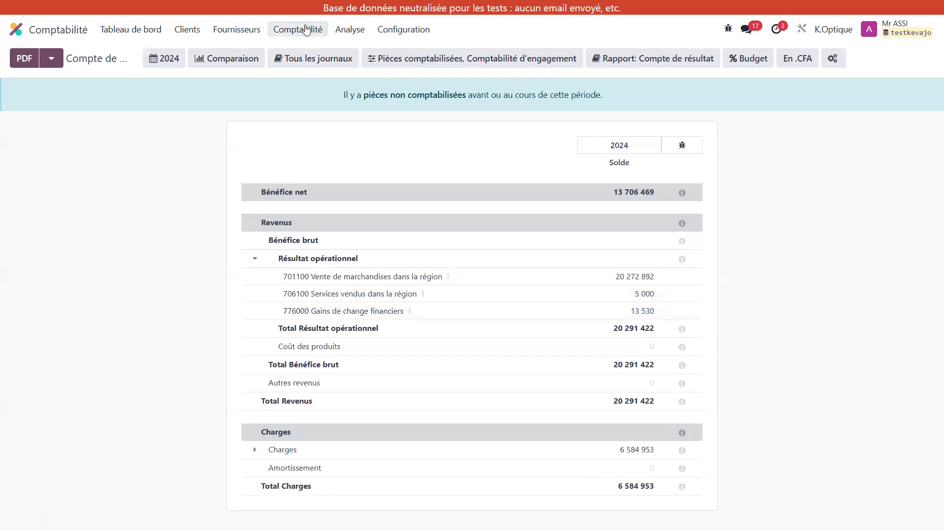
# Step: Open the Flux de trésorerie report, expand Décaissements under the unclassified activities, and view the options of account 624300 Entretien
pyautogui.click(355, 29)
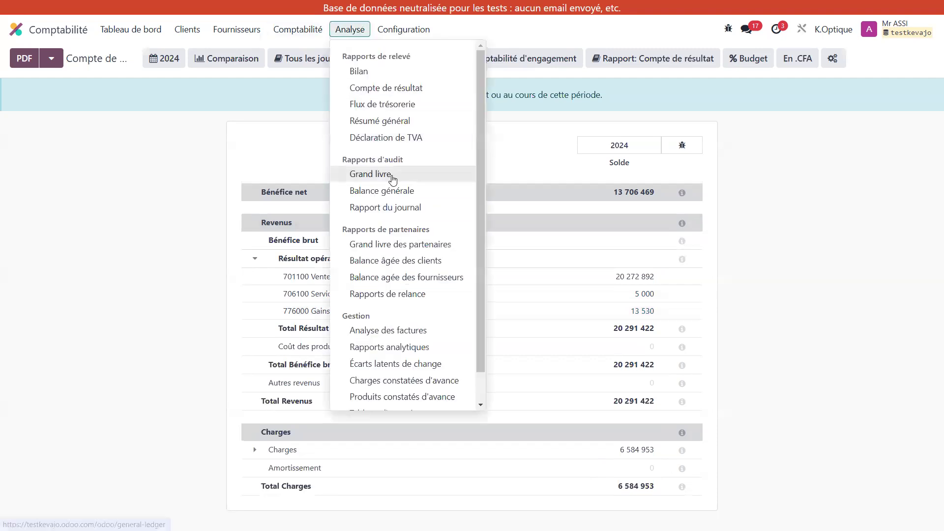
pyautogui.click(408, 105)
pyautogui.scroll(-2, 512, 322)
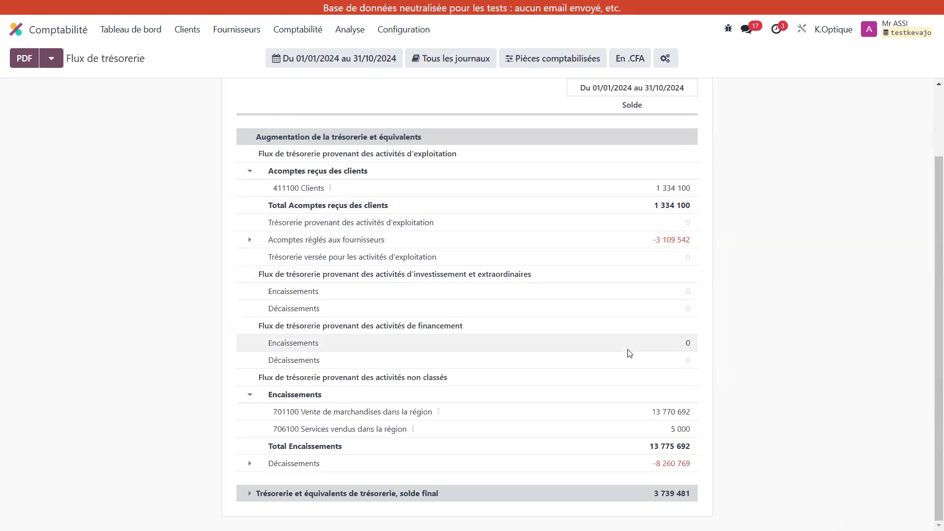
pyautogui.click(250, 466)
pyautogui.scroll(-5, 359, 421)
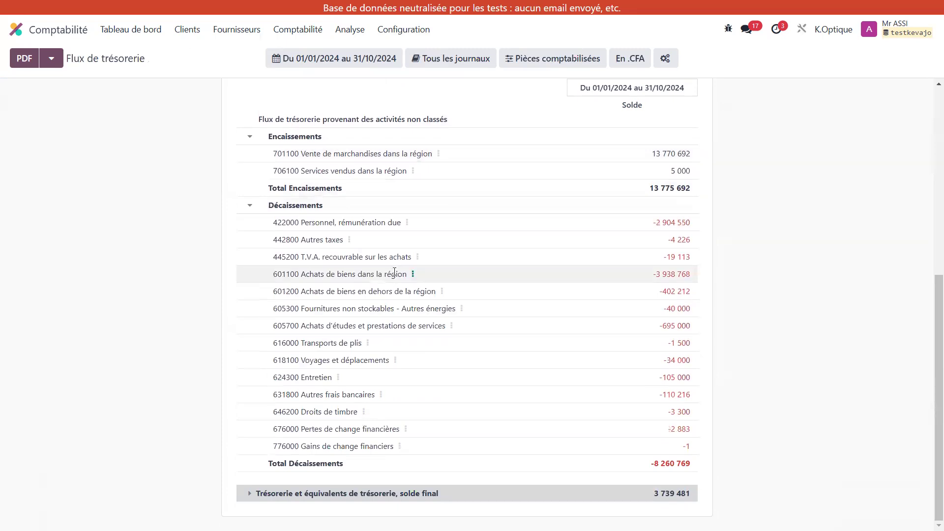
pyautogui.click(338, 378)
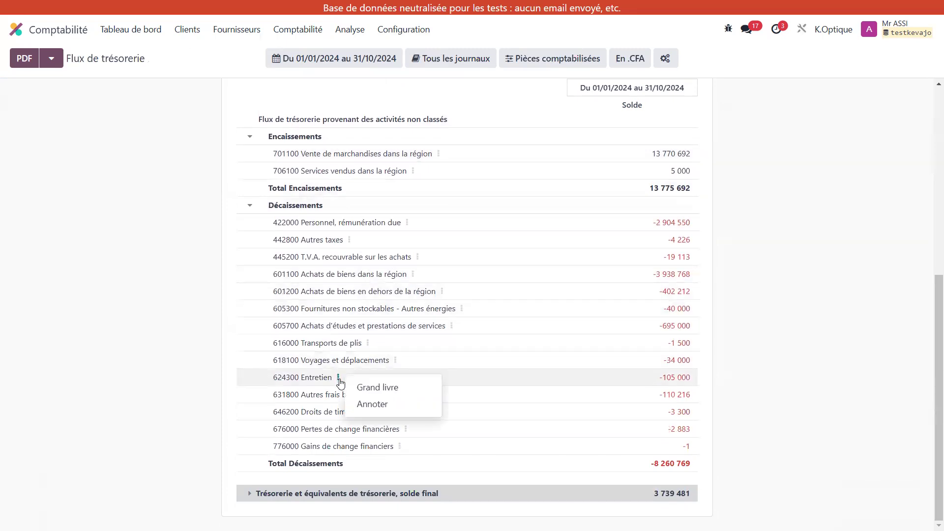
pyautogui.click(339, 378)
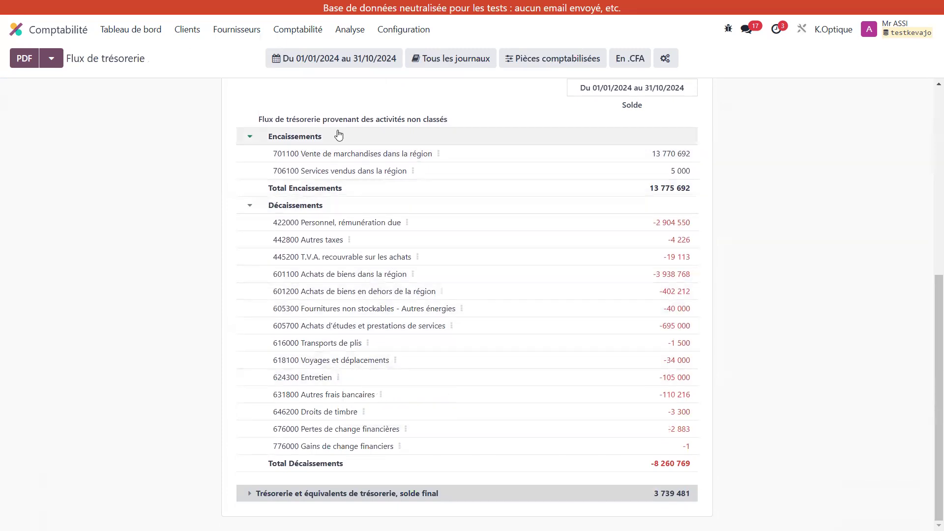
# Step: Switch back to the Résumé général report from the cash flow report
pyautogui.click(306, 31)
pyautogui.click(344, 29)
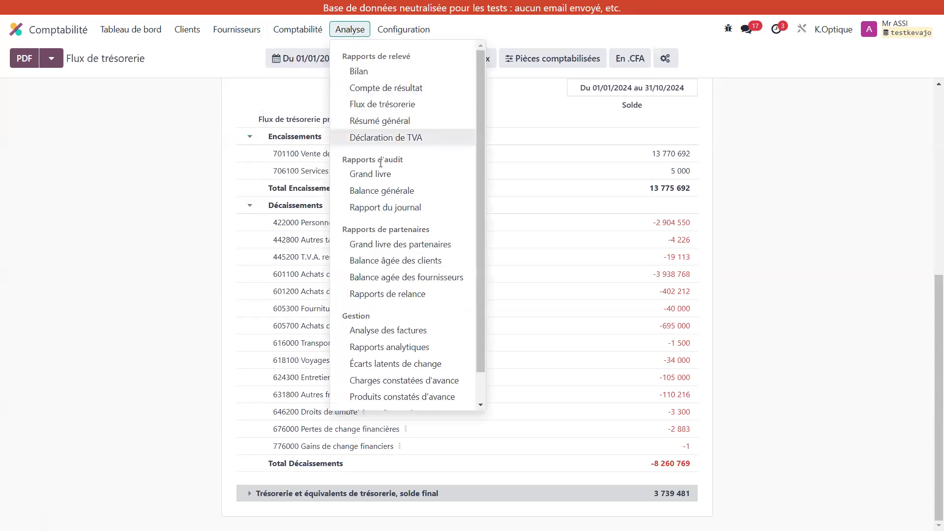
pyautogui.click(403, 126)
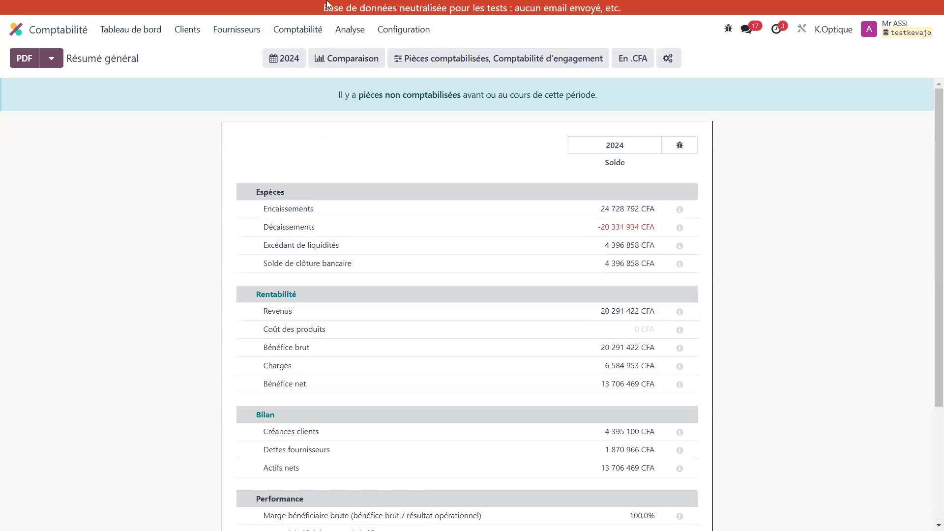
# Step: Open the Compte de résultat and view the journal items behind the balance of account 701100 Vente de marchandises dans la région
pyautogui.click(349, 30)
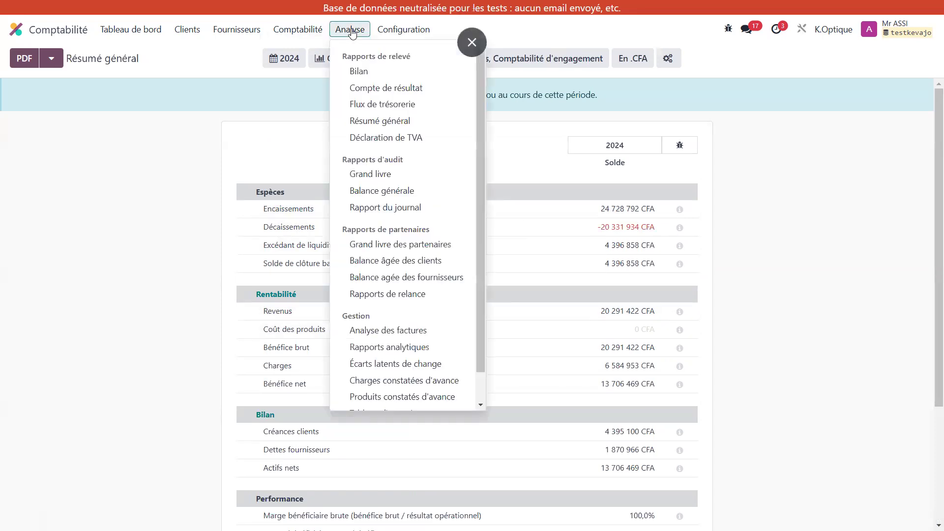
pyautogui.click(380, 92)
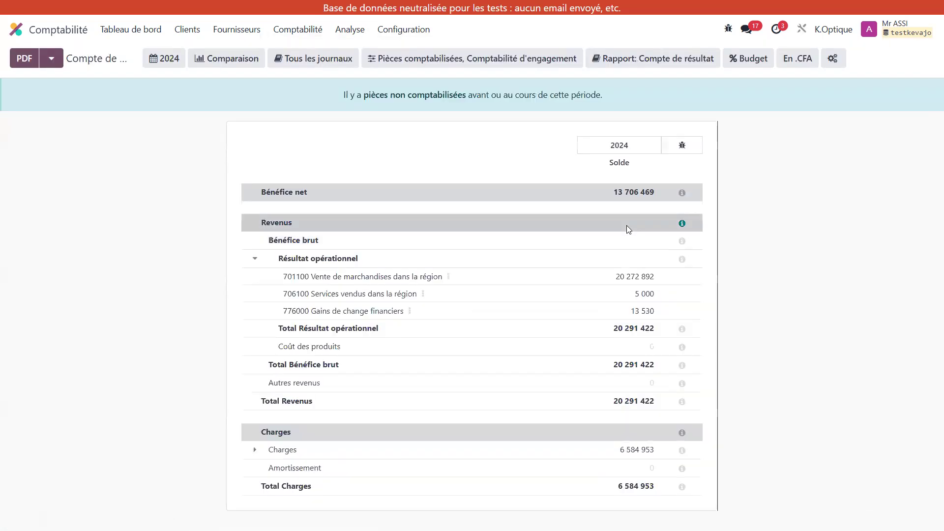
pyautogui.click(634, 278)
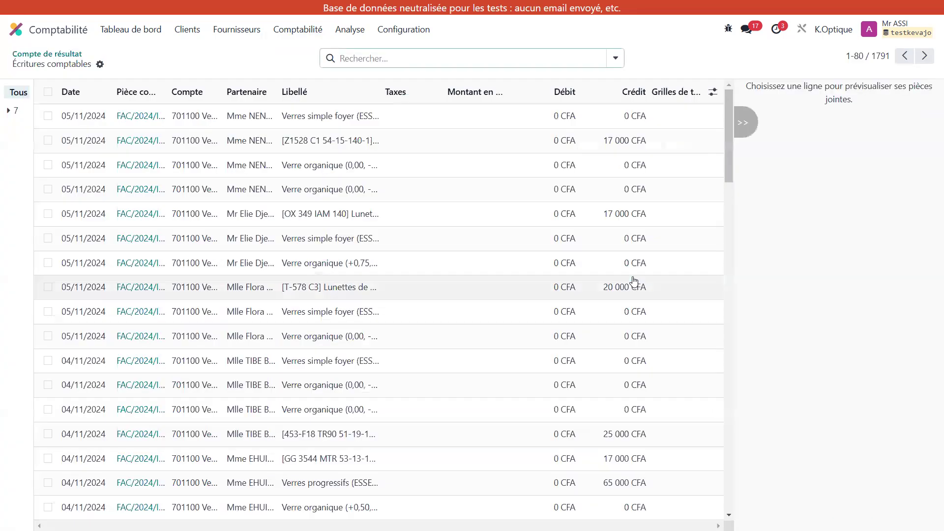
pyautogui.click(62, 54)
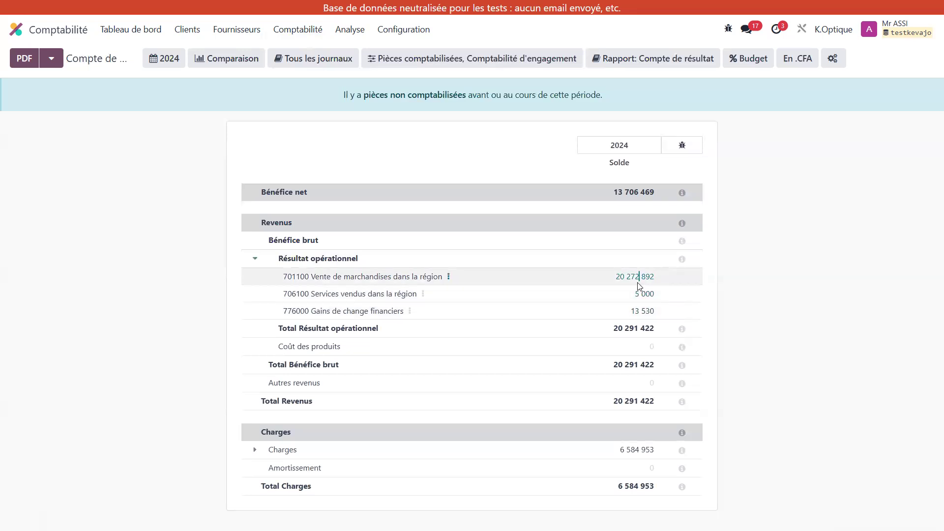
pyautogui.click(629, 284)
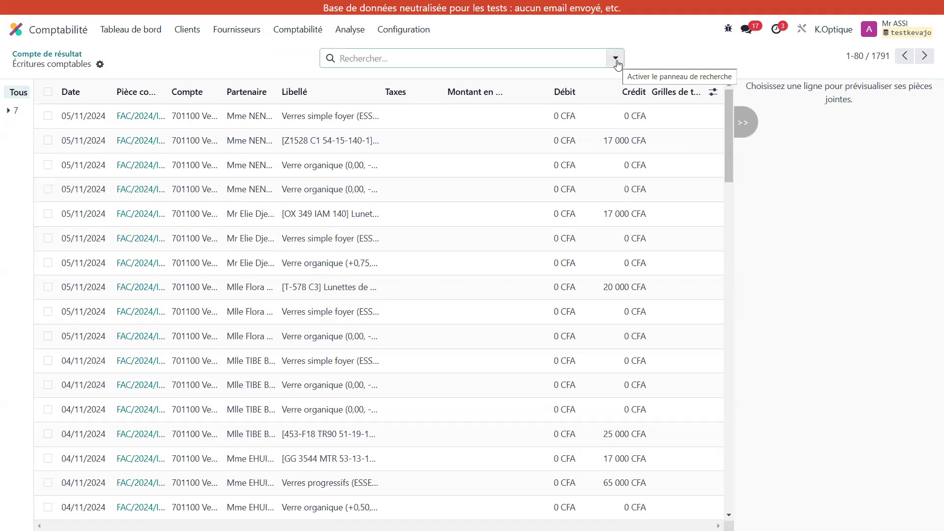
# Step: Return to the Flux de trésorerie report and look over its unclassified receipts and disbursements
pyautogui.click(342, 33)
pyautogui.click(402, 105)
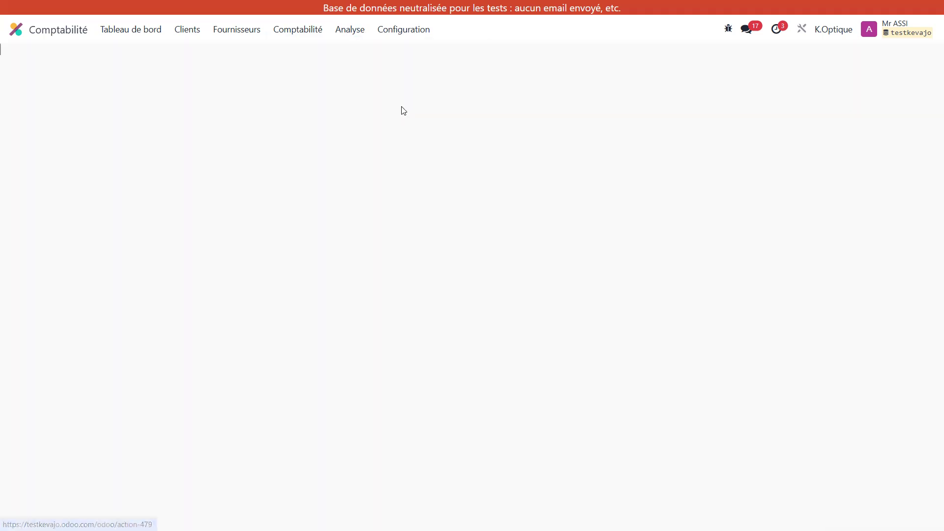
pyautogui.scroll(-7, 535, 279)
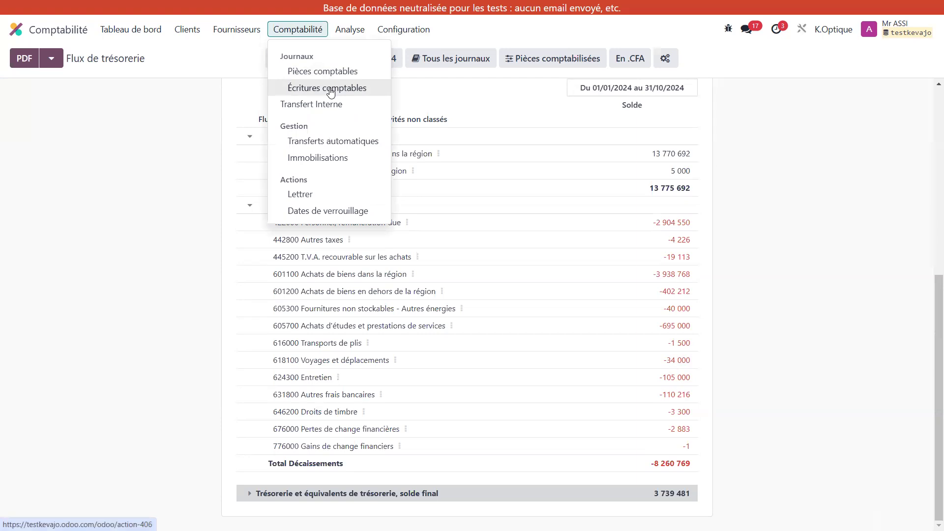
# Step: Open the Écritures comptables list and look at its available filters and grouping options
pyautogui.click(330, 93)
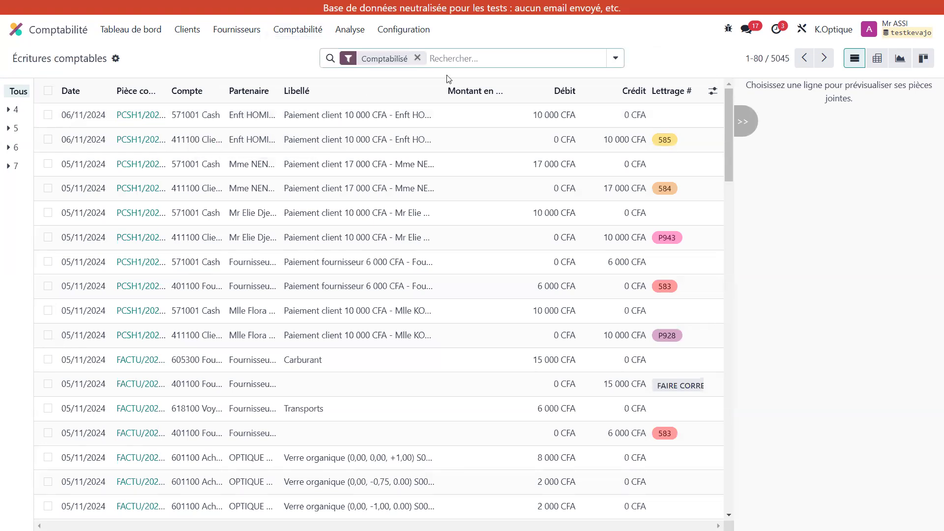
pyautogui.click(616, 58)
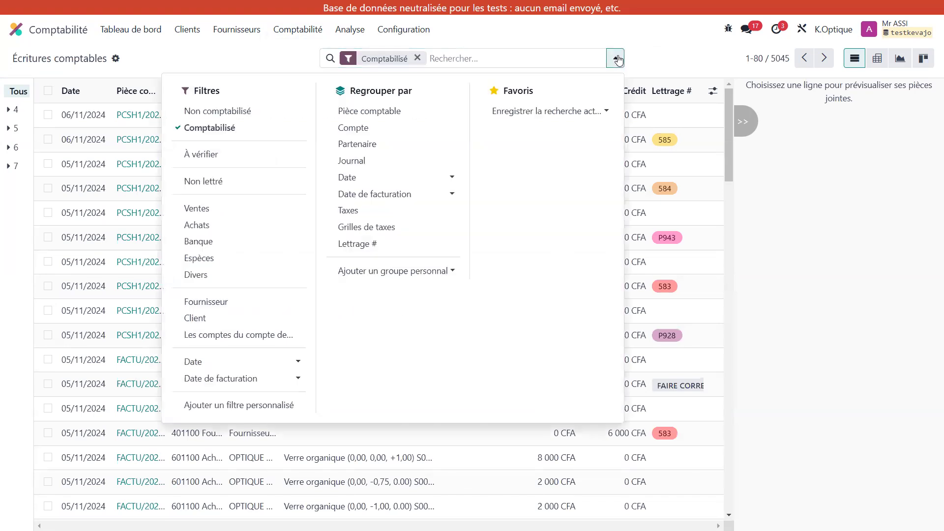
pyautogui.click(616, 58)
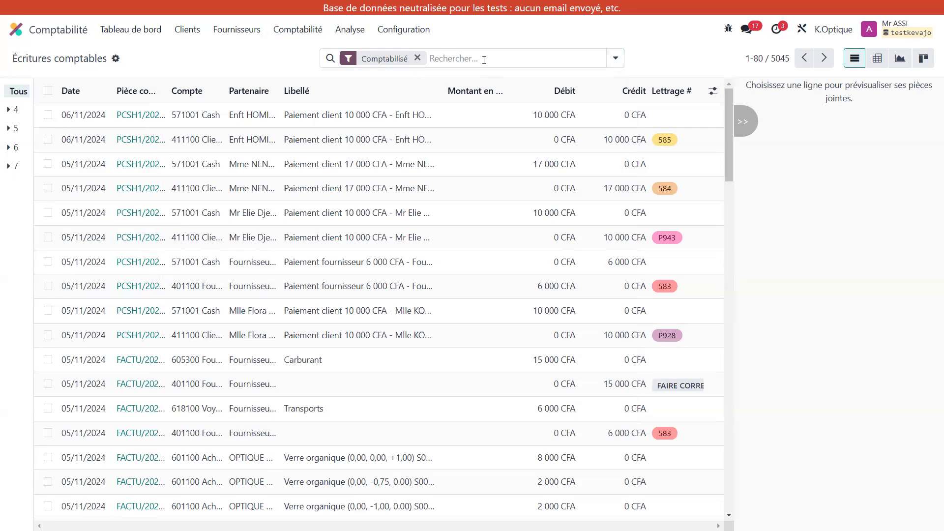
pyautogui.click(350, 31)
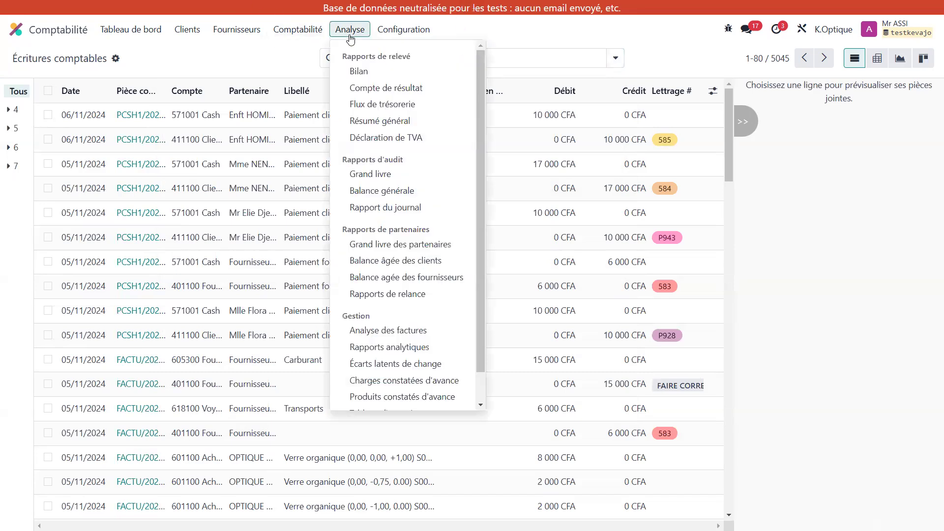
pyautogui.click(289, 54)
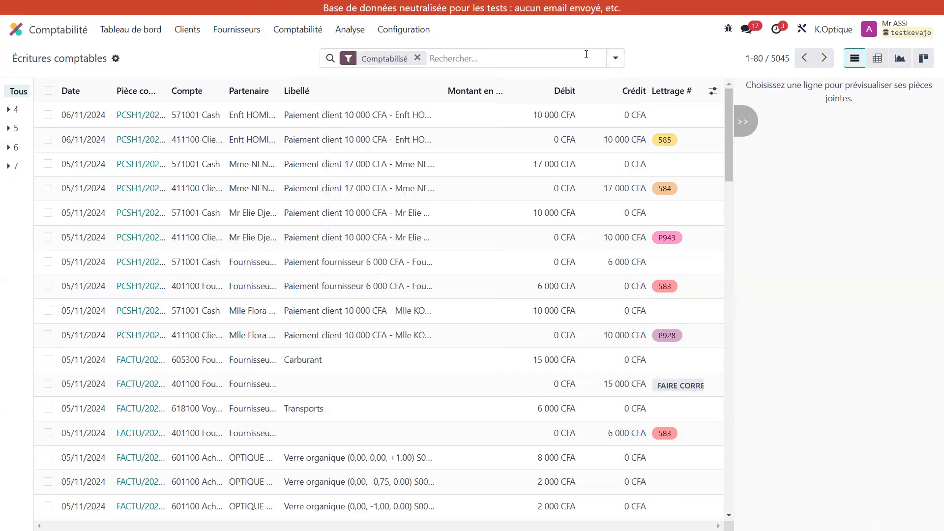
# Step: Open the Flux de trésorerie report and set its period to the month novembre 2024
pyautogui.click(357, 33)
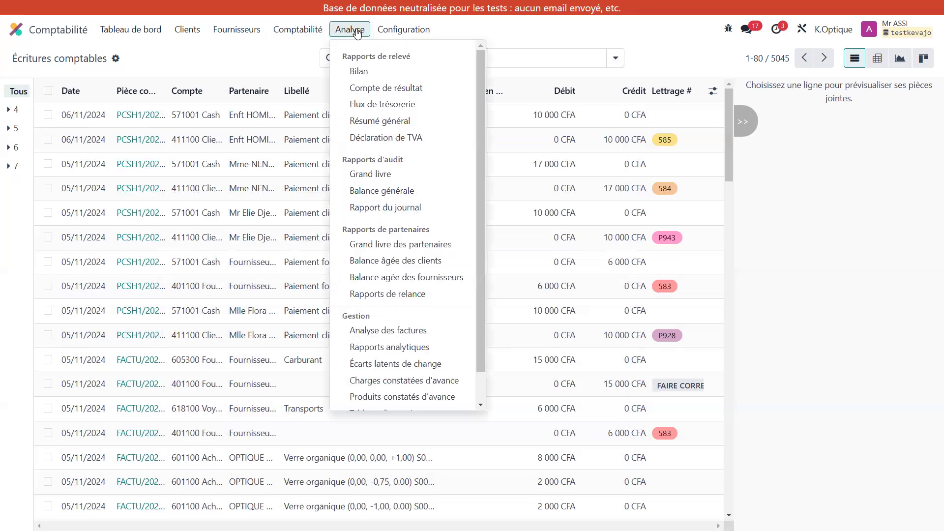
pyautogui.click(393, 106)
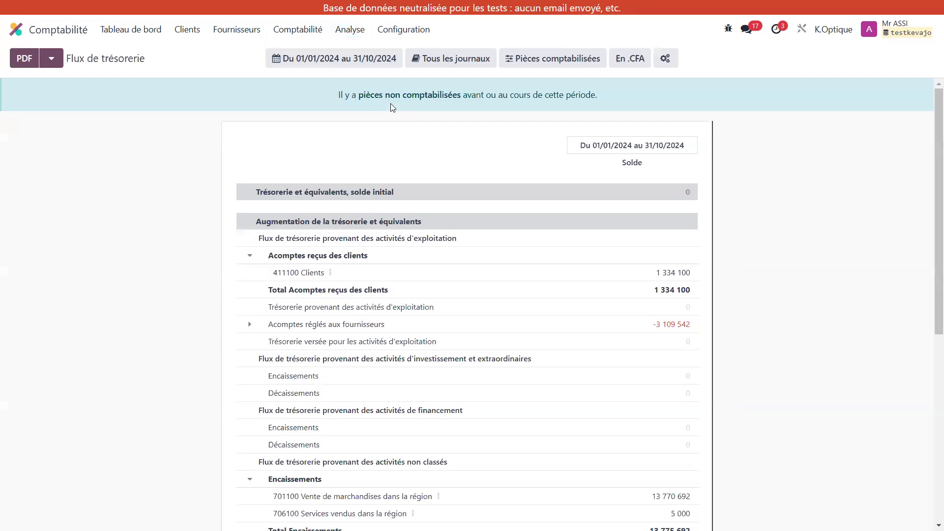
pyautogui.click(347, 57)
pyautogui.click(305, 93)
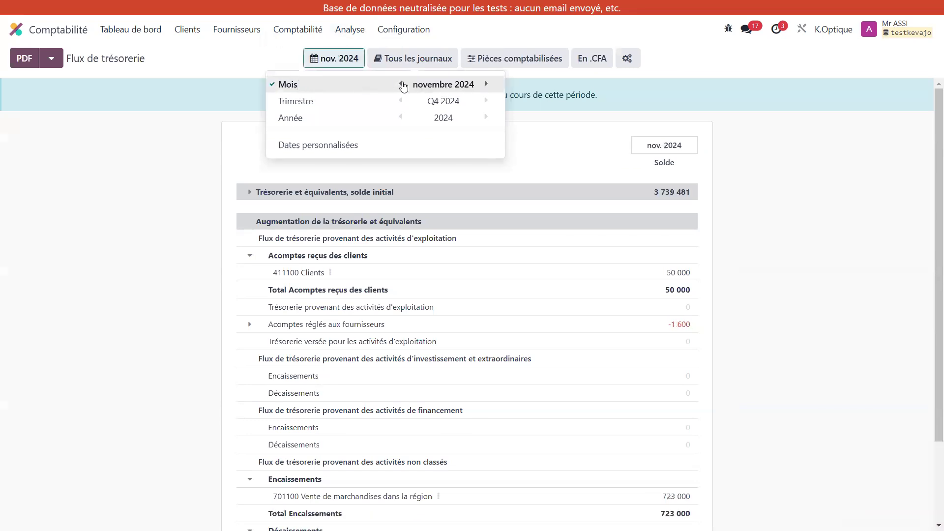
pyautogui.click(186, 166)
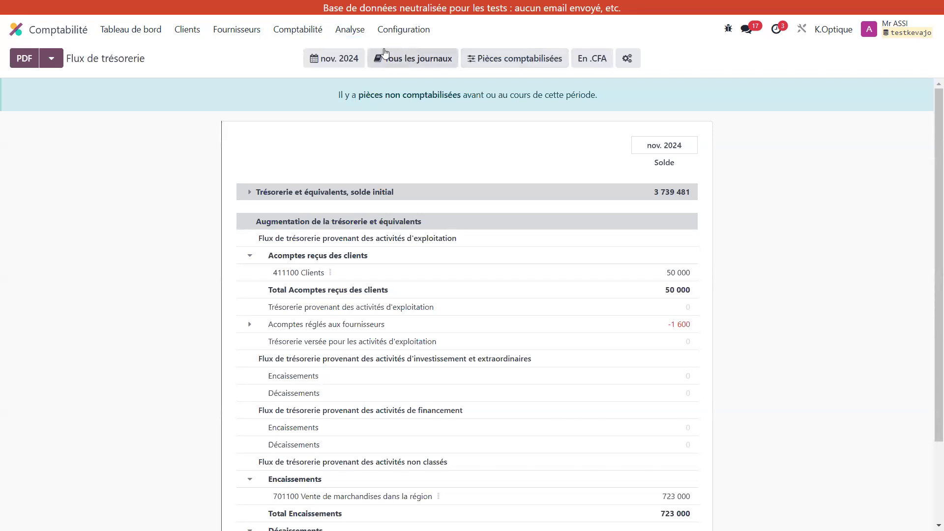
# Step: Open the Bilan report, view its Bilan (SYSCOHADA) version and switch back to the standard Bilan
pyautogui.click(359, 34)
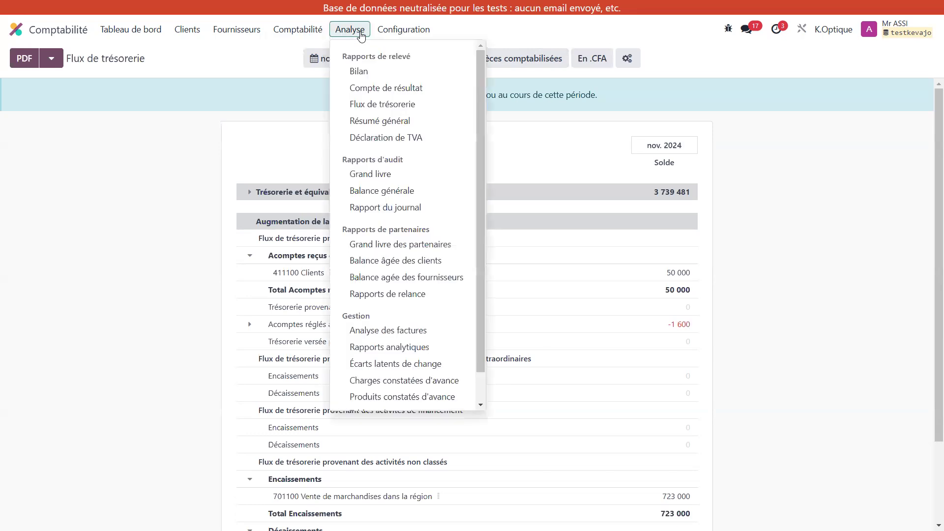
pyautogui.click(398, 75)
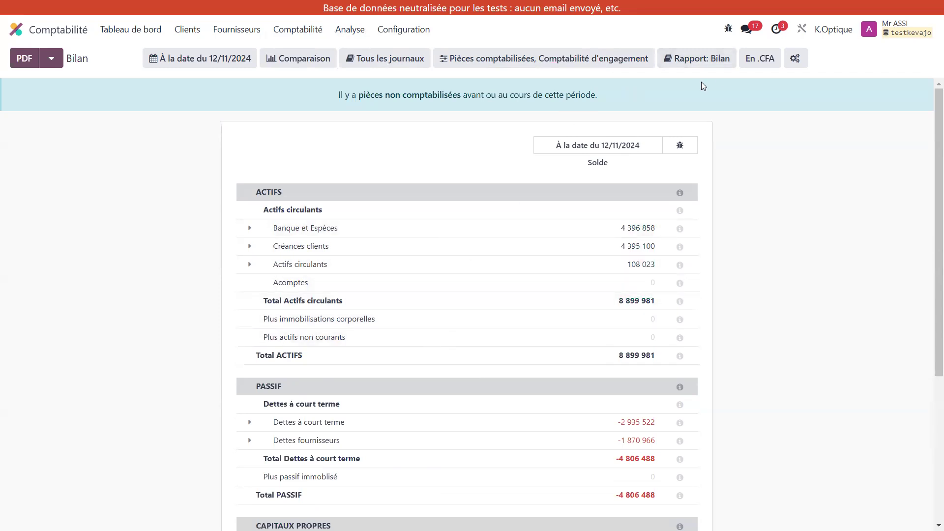
pyautogui.click(708, 67)
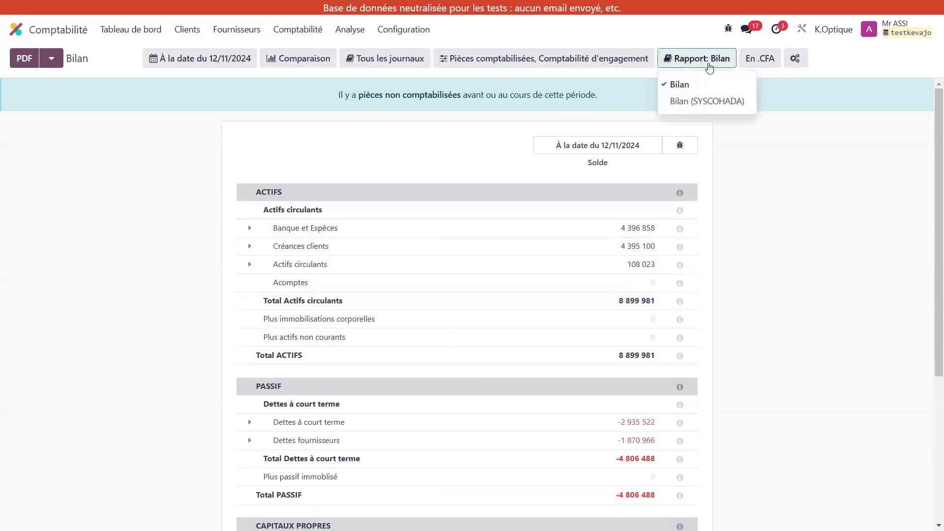
pyautogui.click(706, 101)
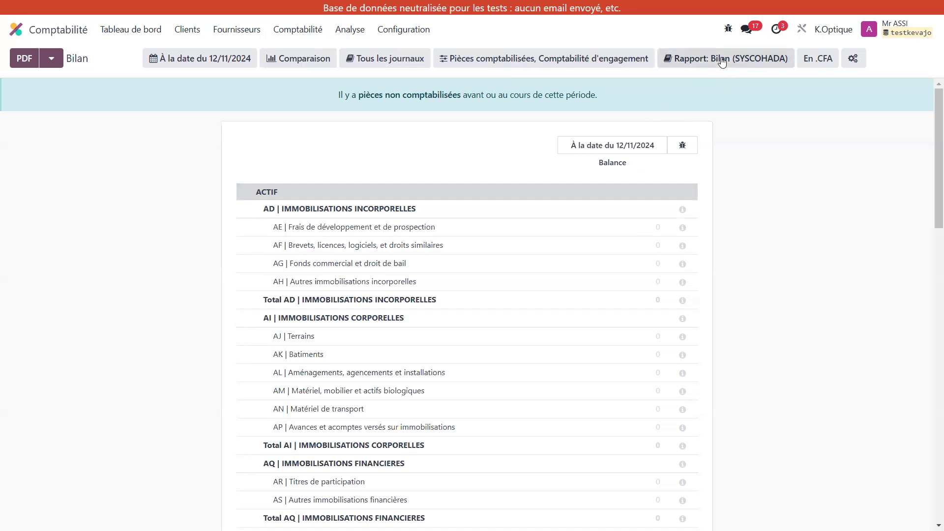
pyautogui.click(678, 64)
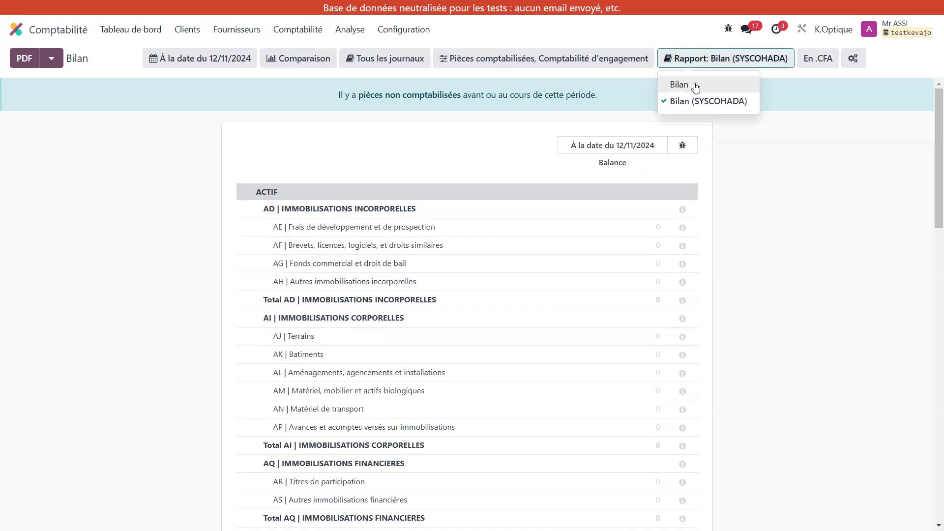
pyautogui.click(693, 86)
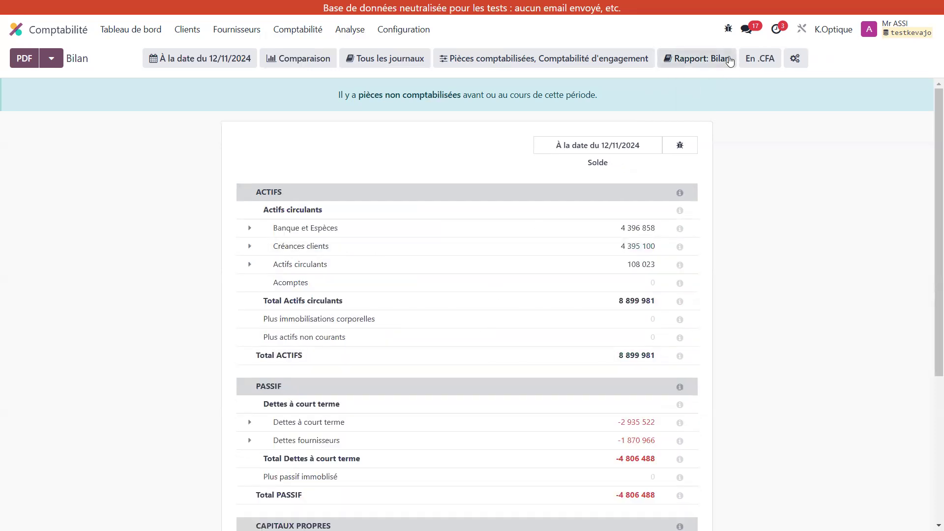
# Step: Compare the Compte de résultat with the Flux de trésorerie report, ending on the Compte de résultat
pyautogui.click(361, 30)
pyautogui.click(388, 88)
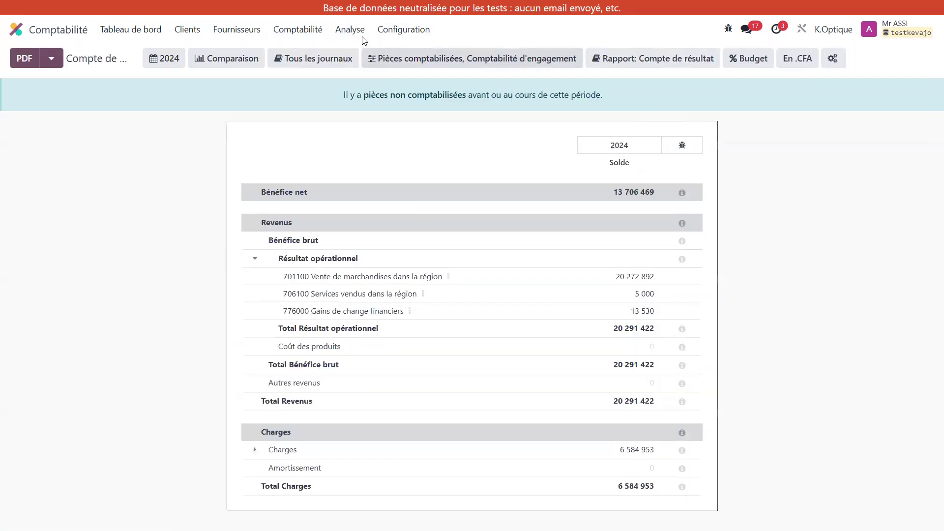
pyautogui.click(350, 30)
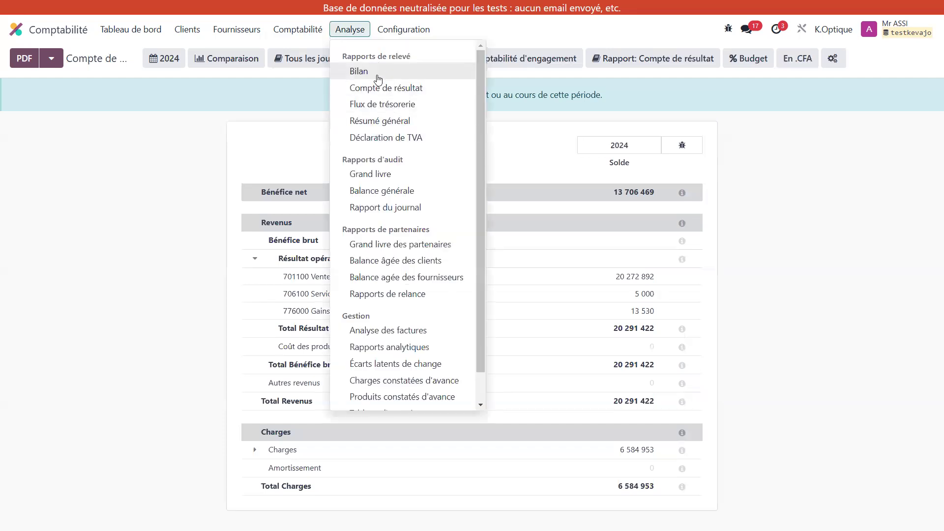
pyautogui.click(381, 105)
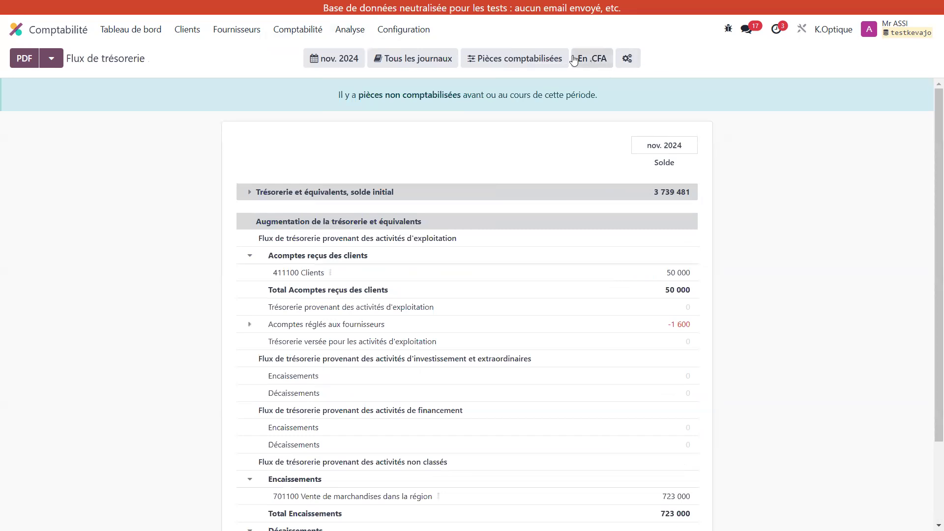
pyautogui.click(356, 33)
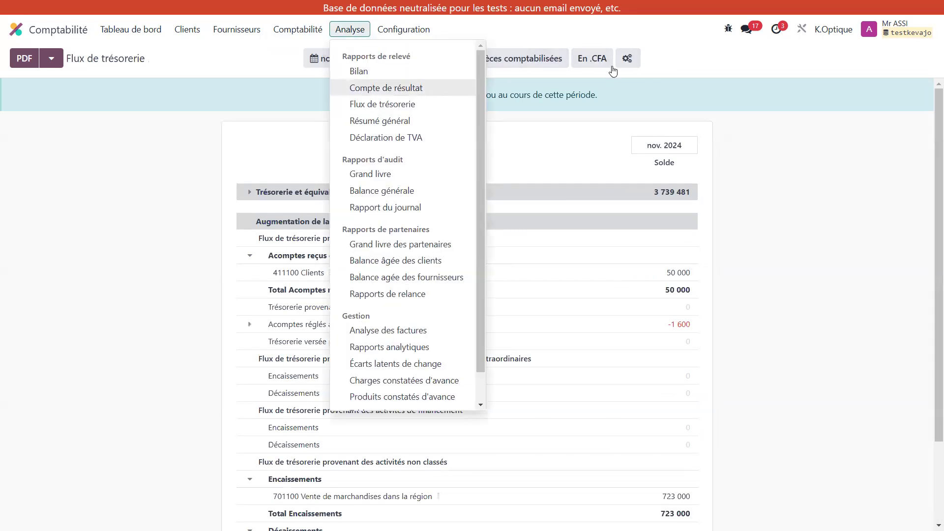
pyautogui.click(395, 87)
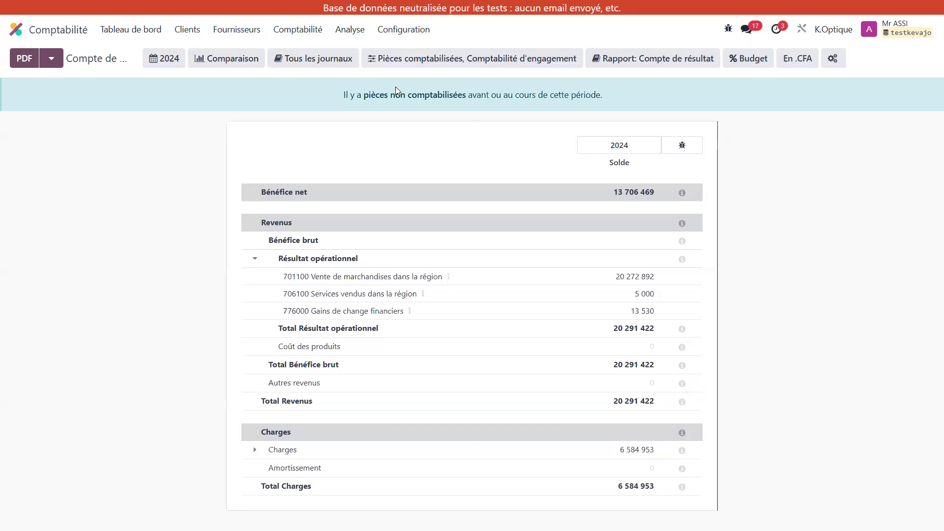
# Step: View the Grand livre, and reopen the Bilan to show which report versions it offers
pyautogui.click(361, 30)
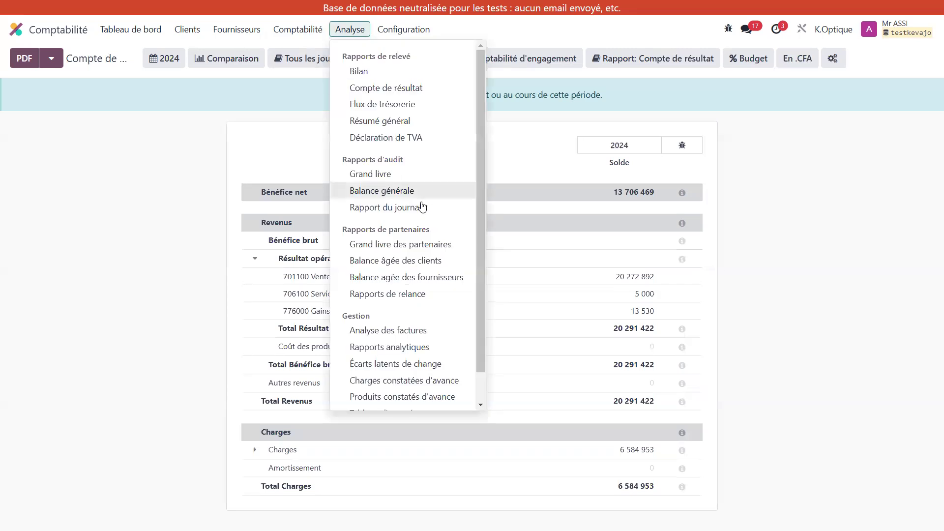
pyautogui.click(402, 180)
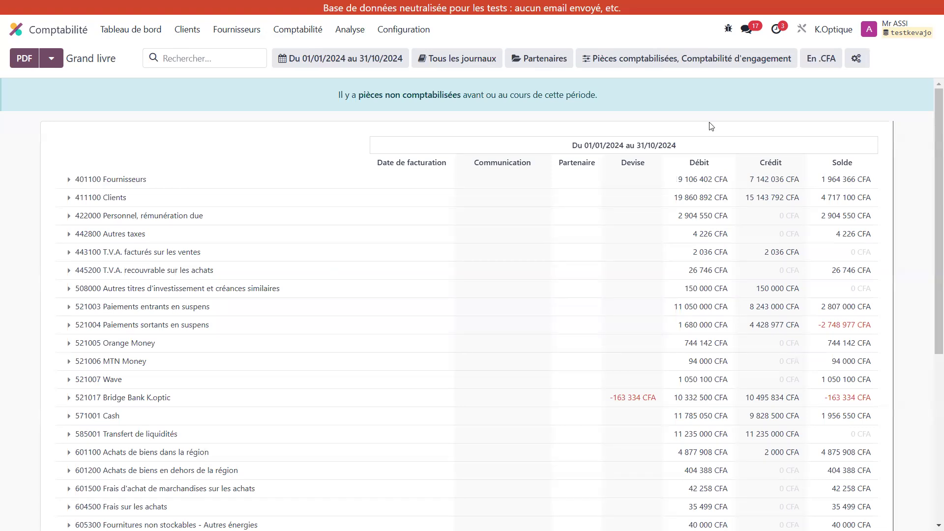
pyautogui.click(353, 30)
pyautogui.click(407, 76)
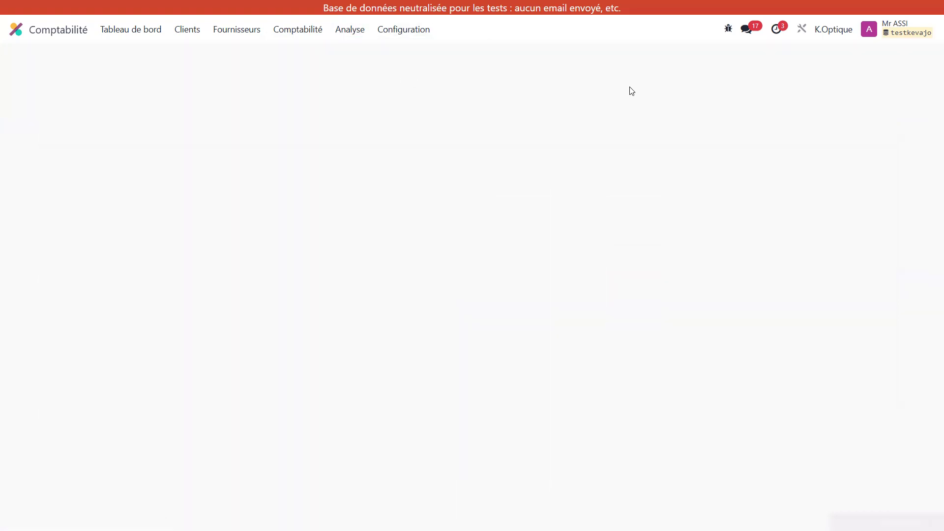
pyautogui.click(695, 64)
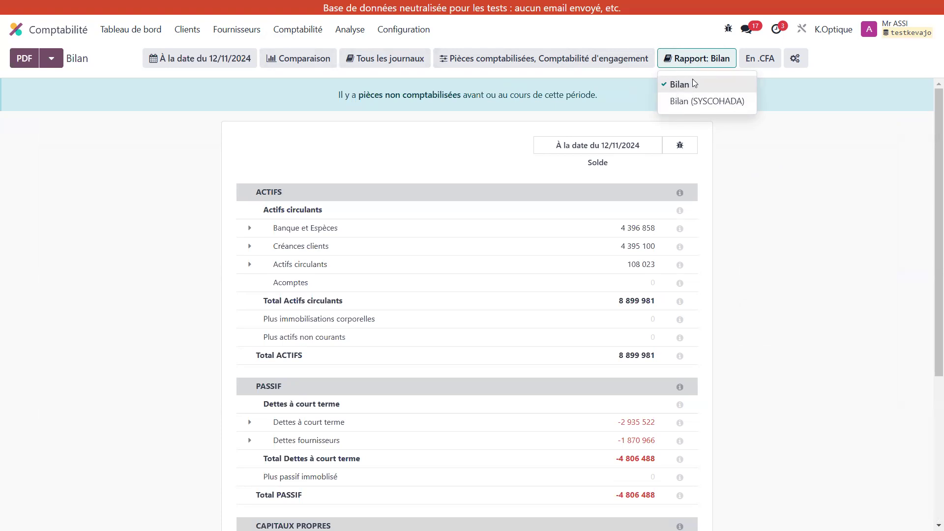
# Step: Open the Compte de résultat in its SYSCOHADA version and read through its lines
pyautogui.click(350, 30)
pyautogui.click(386, 88)
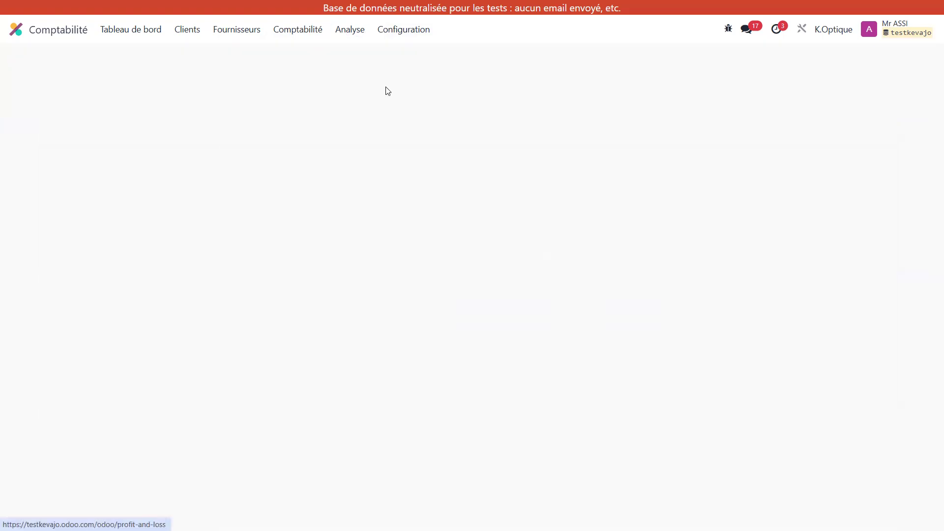
pyautogui.click(674, 60)
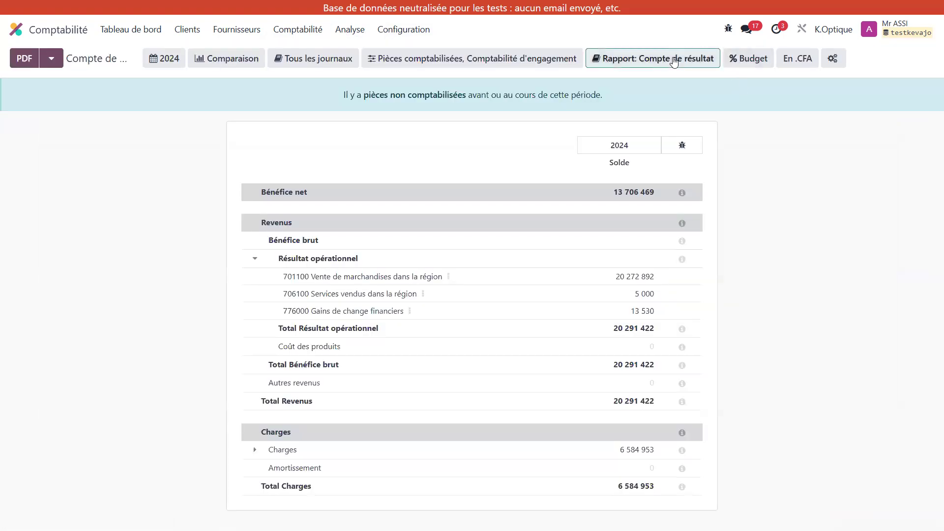
pyautogui.click(654, 102)
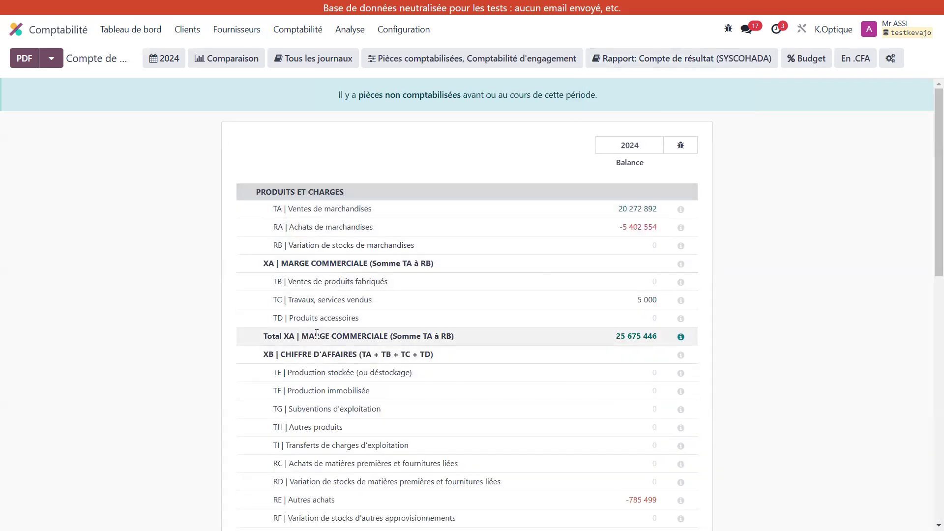
pyautogui.scroll(-4, 330, 390)
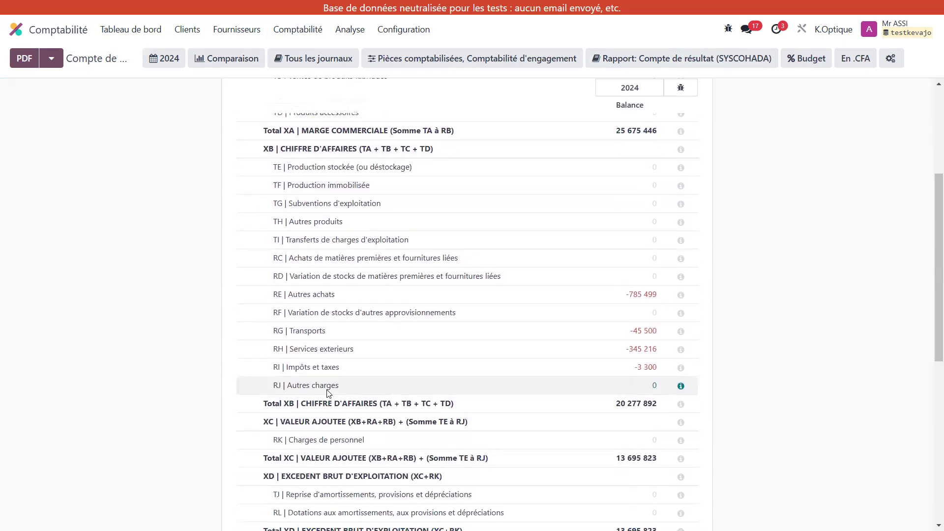
pyautogui.scroll(-5, 330, 392)
pyautogui.scroll(9, 318, 362)
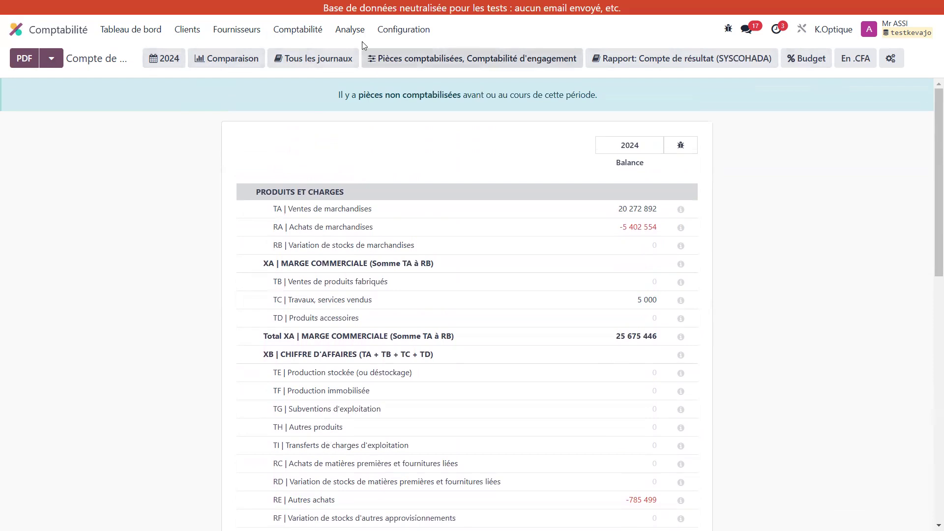
# Step: Open the Grand livre's report configuration and display its column definitions
pyautogui.click(350, 29)
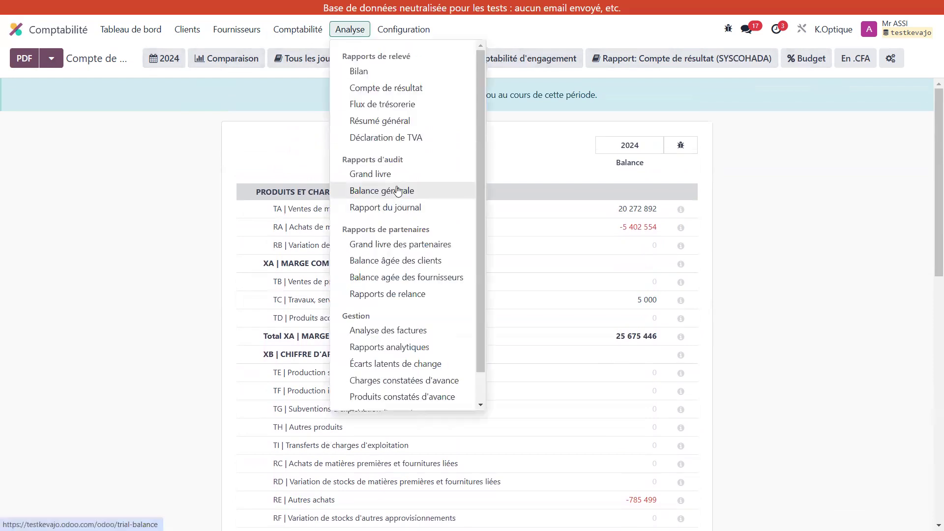
pyautogui.click(388, 174)
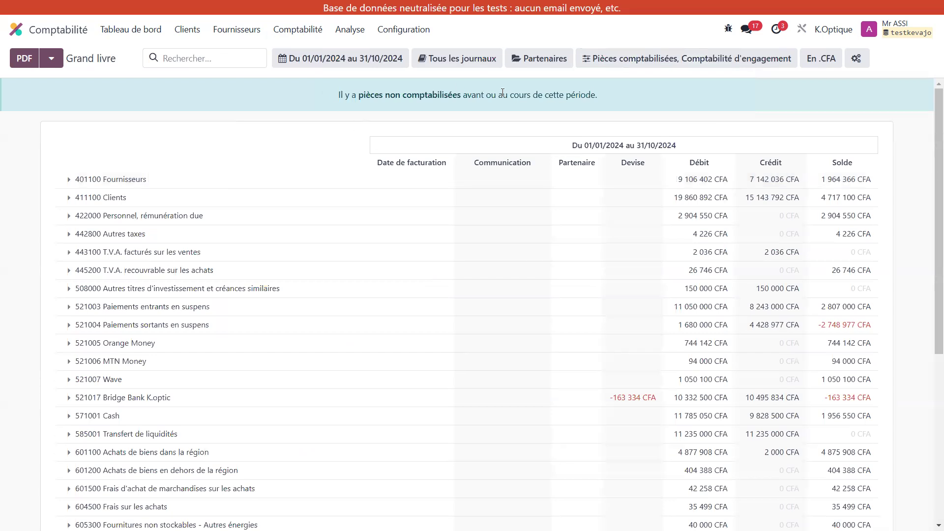
pyautogui.click(858, 61)
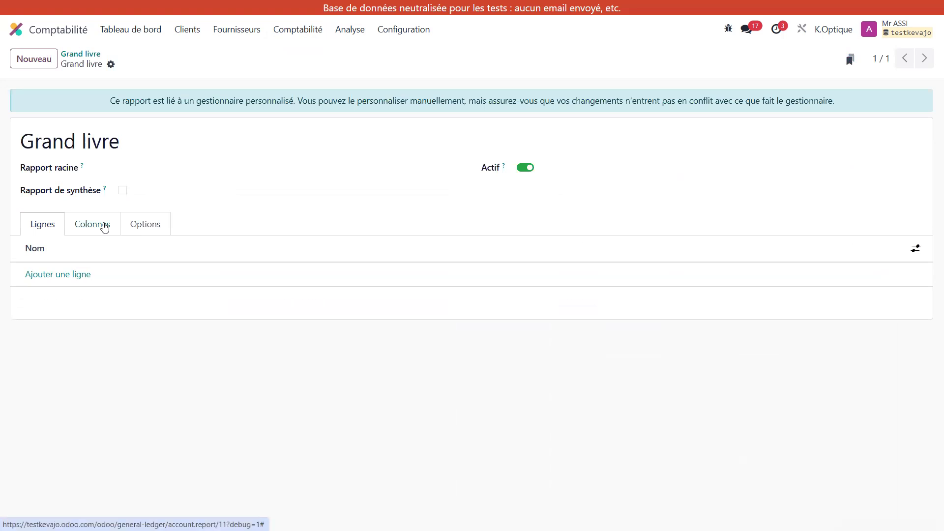
pyautogui.click(105, 227)
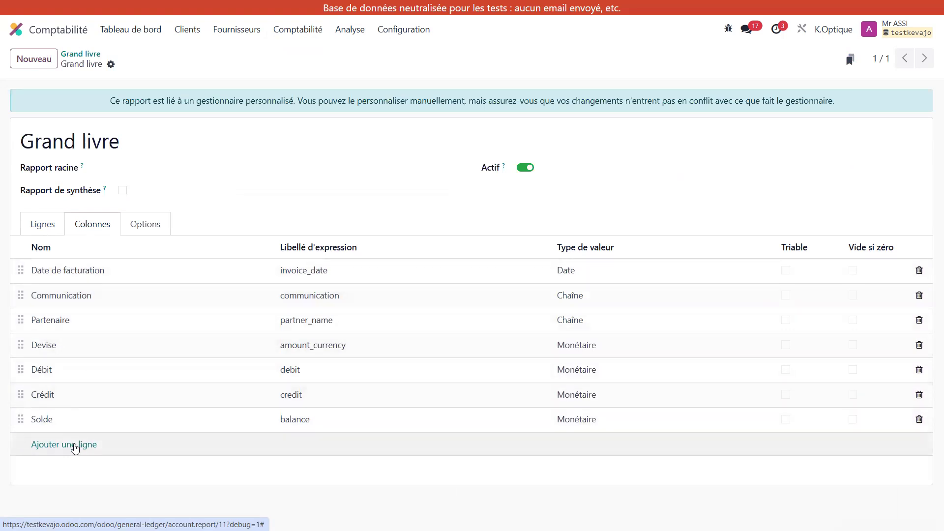
# Step: Try adding a column line to the Grand livre configuration, look over the report's options and discard the change
pyautogui.click(75, 446)
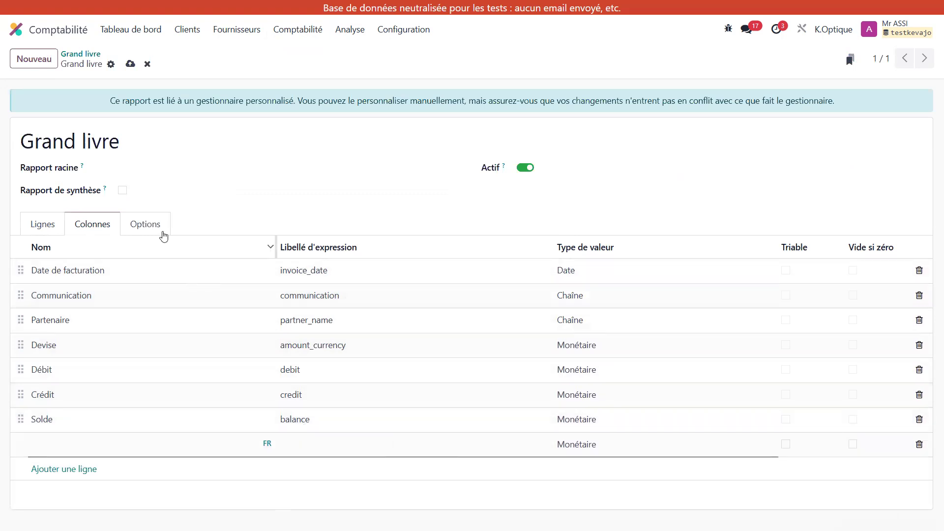
pyautogui.click(149, 225)
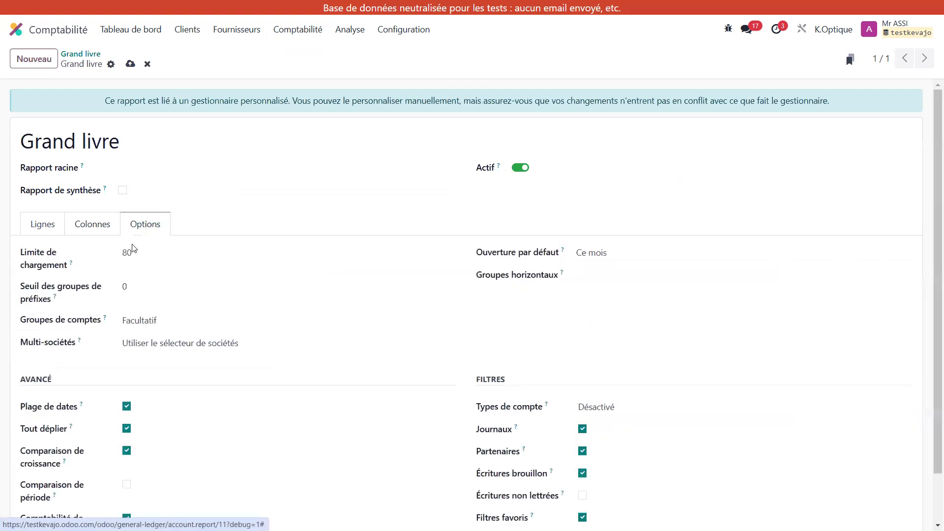
pyautogui.scroll(-1, 283, 403)
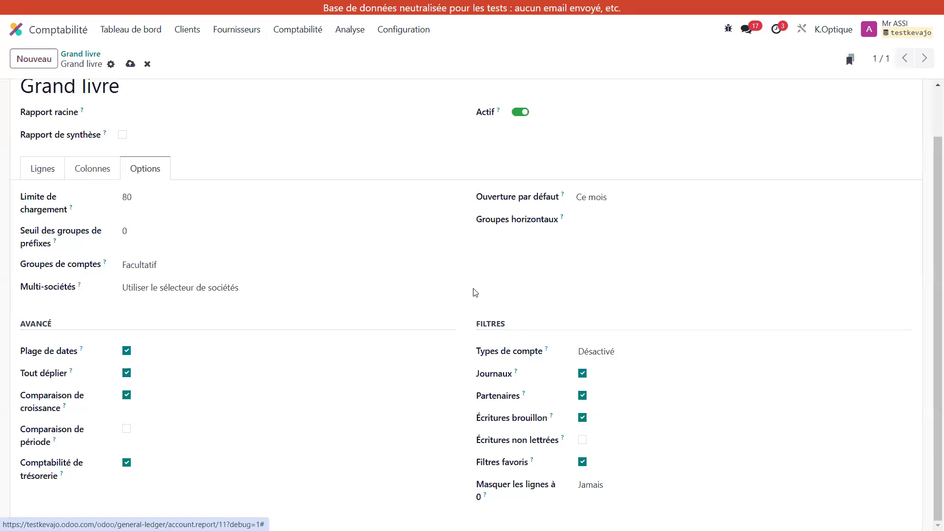
pyautogui.click(147, 64)
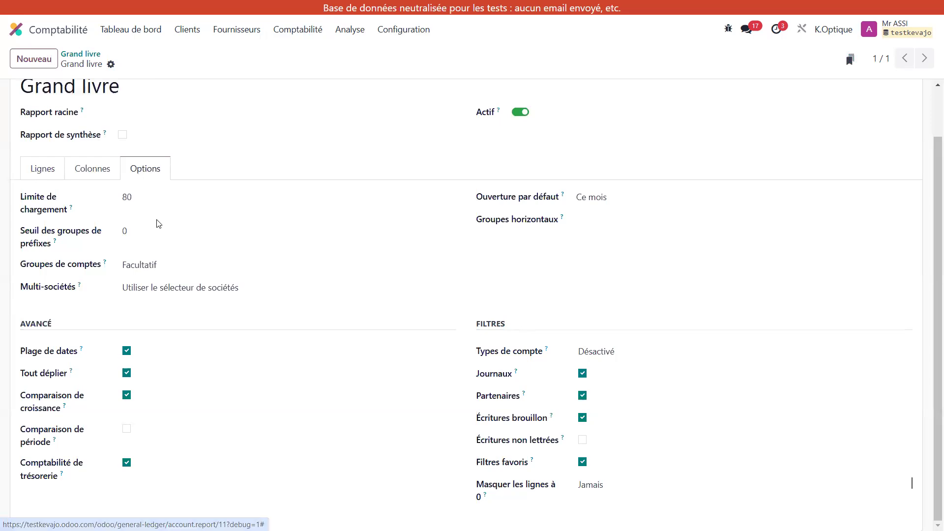
# Step: Open Paramètres and find the developer mode options under Outils développeur in the general settings
pyautogui.click(16, 30)
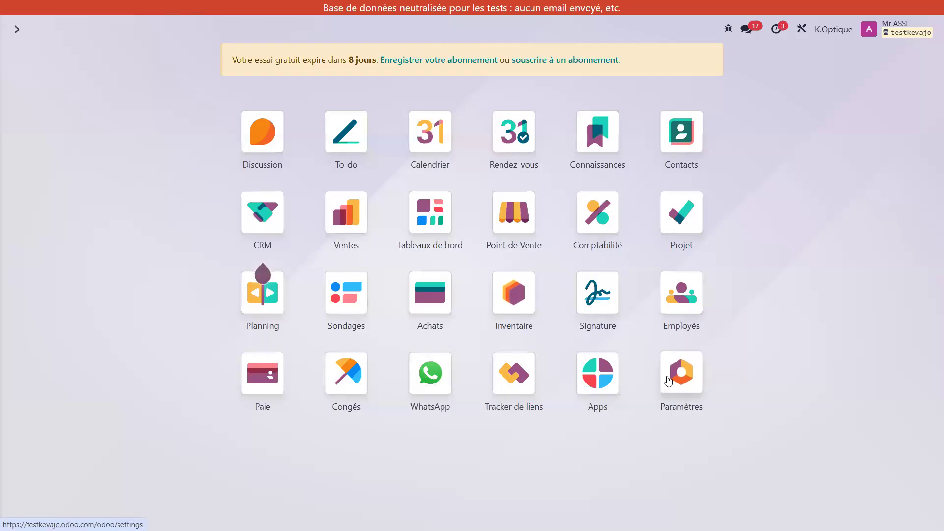
pyautogui.click(668, 380)
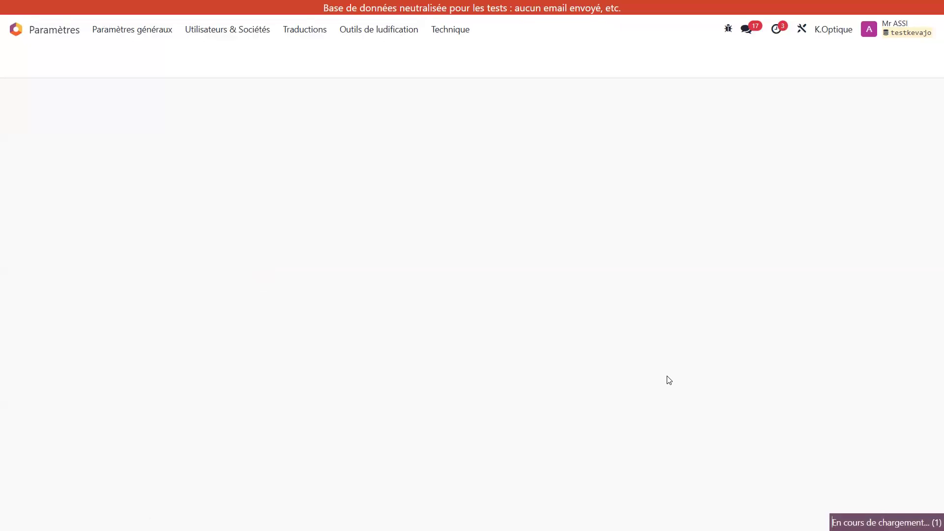
pyautogui.scroll(-12, 669, 380)
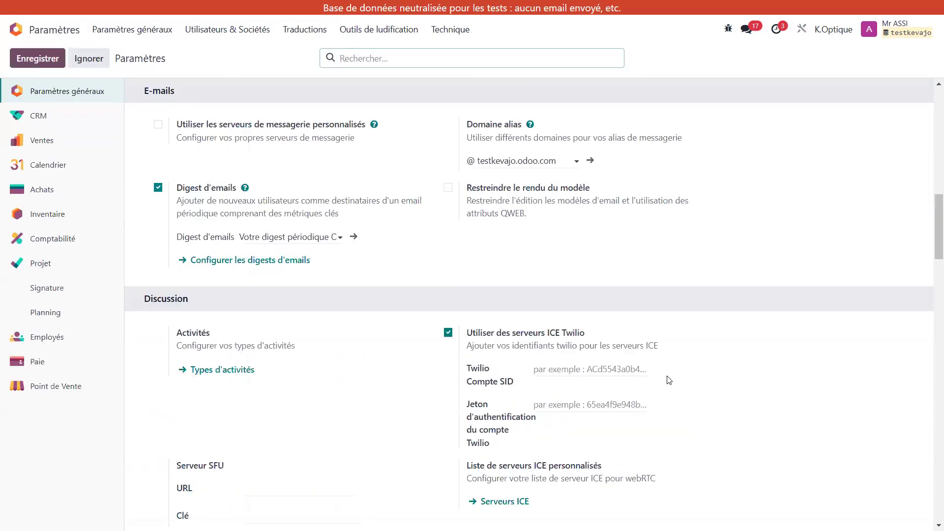
pyautogui.scroll(-20, 667, 380)
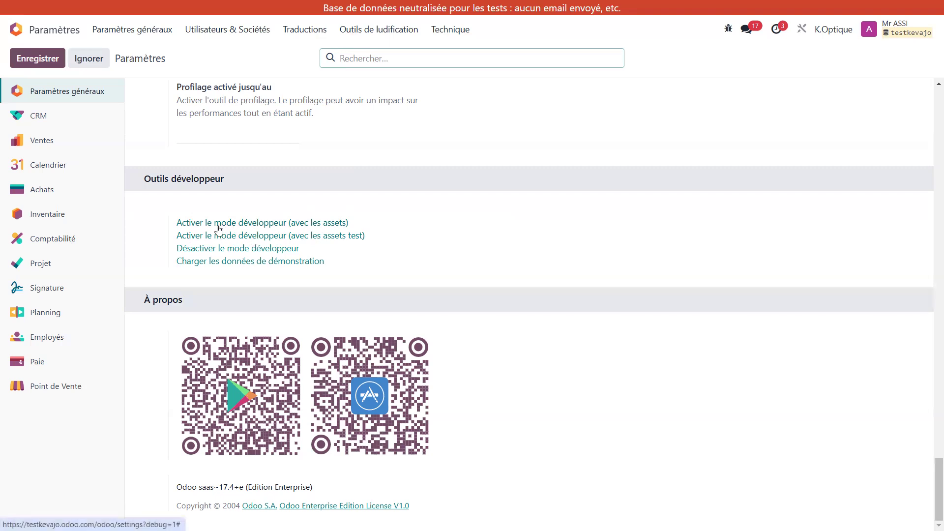
# Step: Open the Bilan report in Comptabilité and look over the options in its report configuration
pyautogui.click(15, 31)
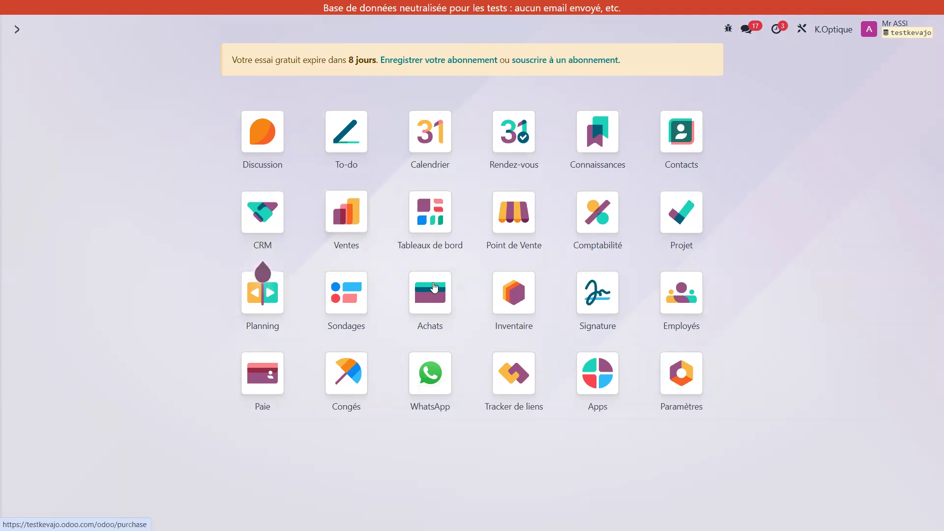
pyautogui.click(603, 212)
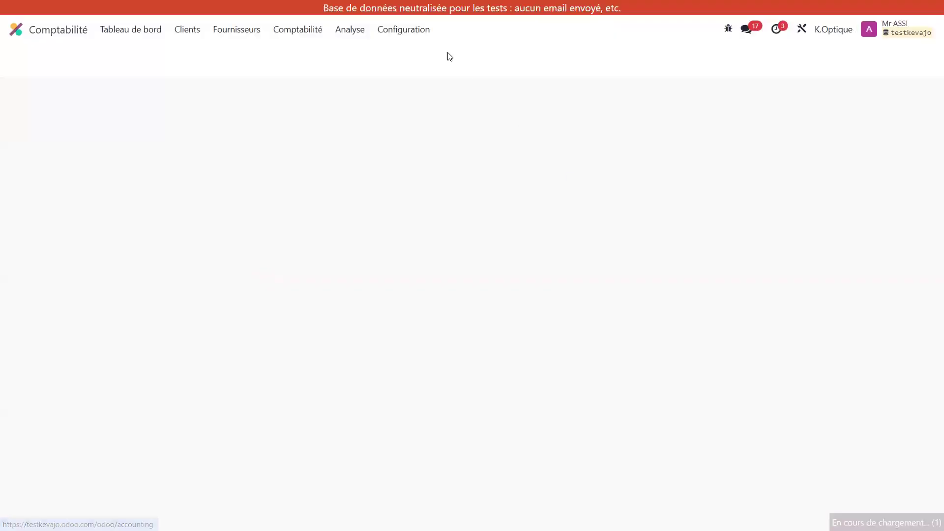
pyautogui.click(349, 31)
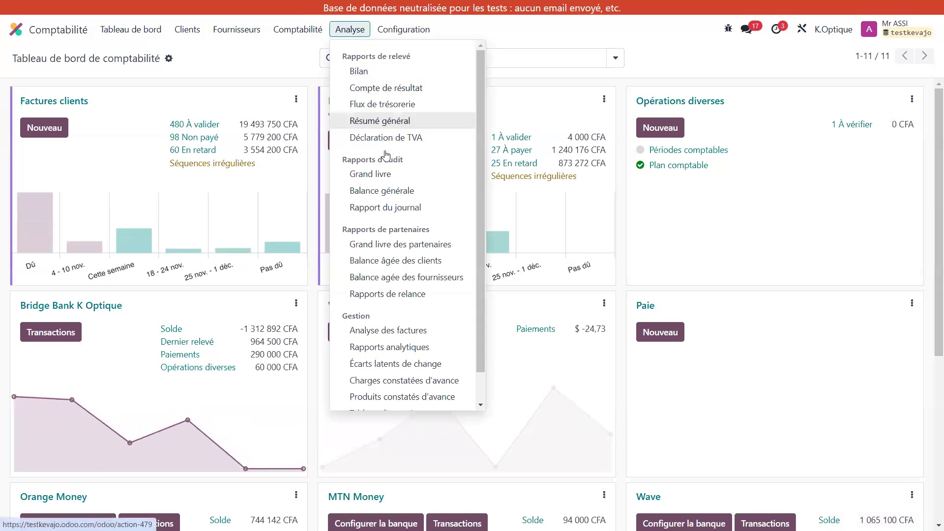
pyautogui.click(364, 72)
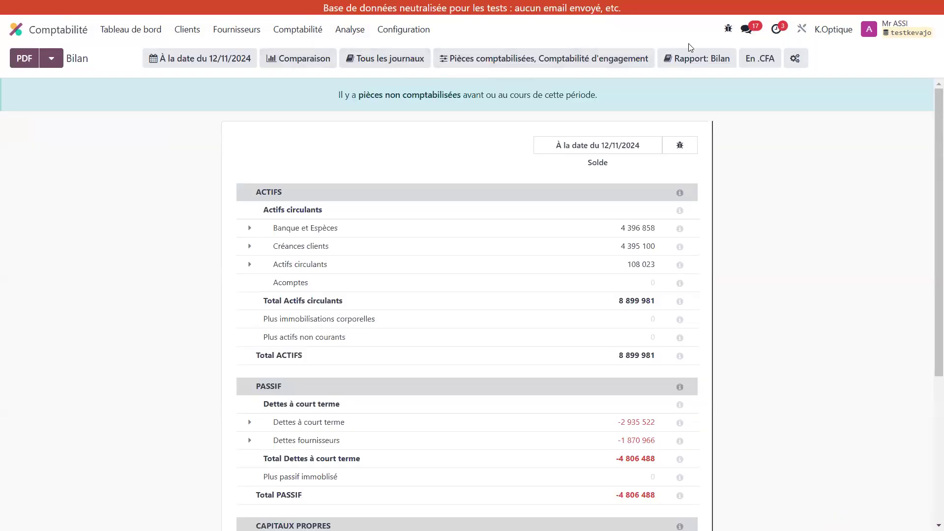
pyautogui.click(794, 60)
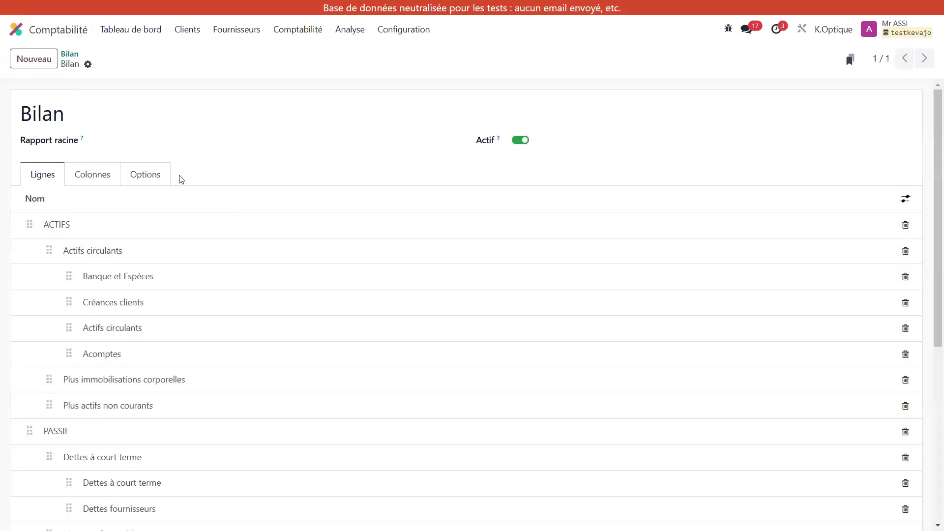
pyautogui.click(139, 178)
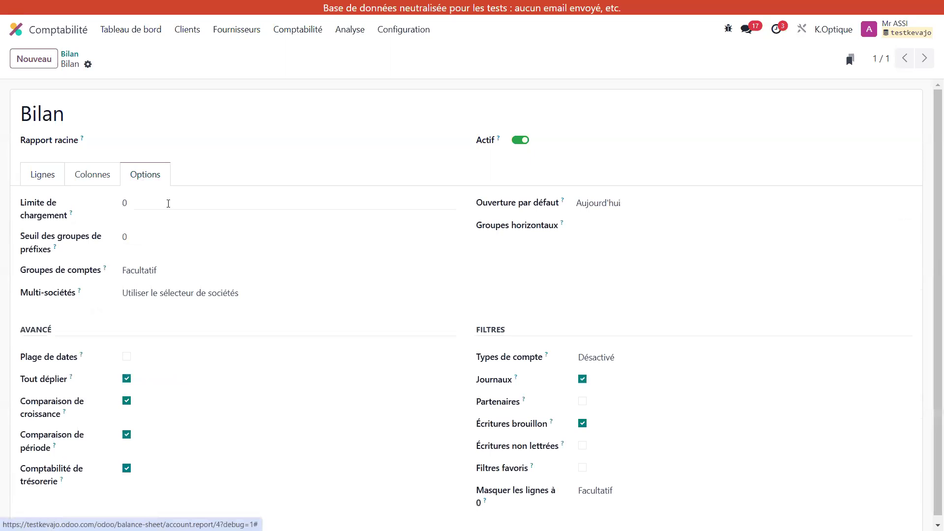
pyautogui.scroll(-1, 266, 330)
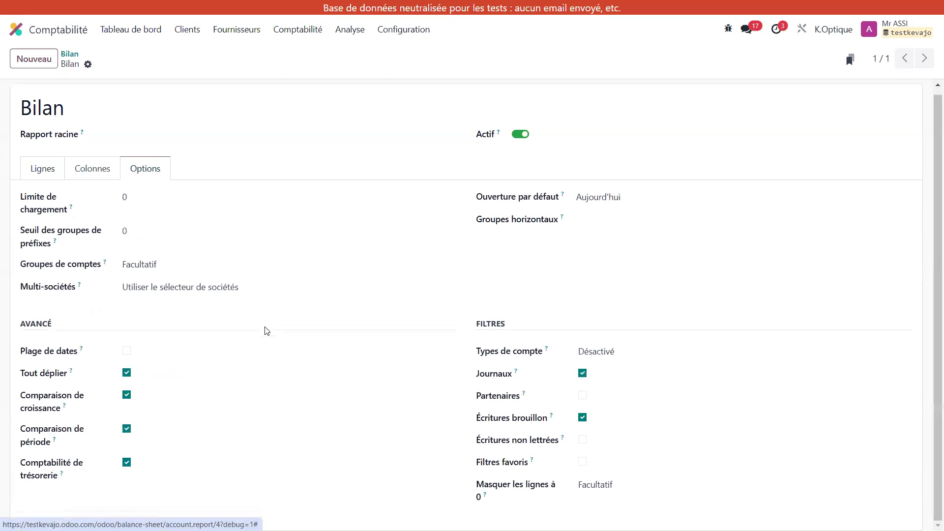
# Step: Return to the Bilan report and switch its date filter to the specific date 12/11/2024
pyautogui.click(70, 55)
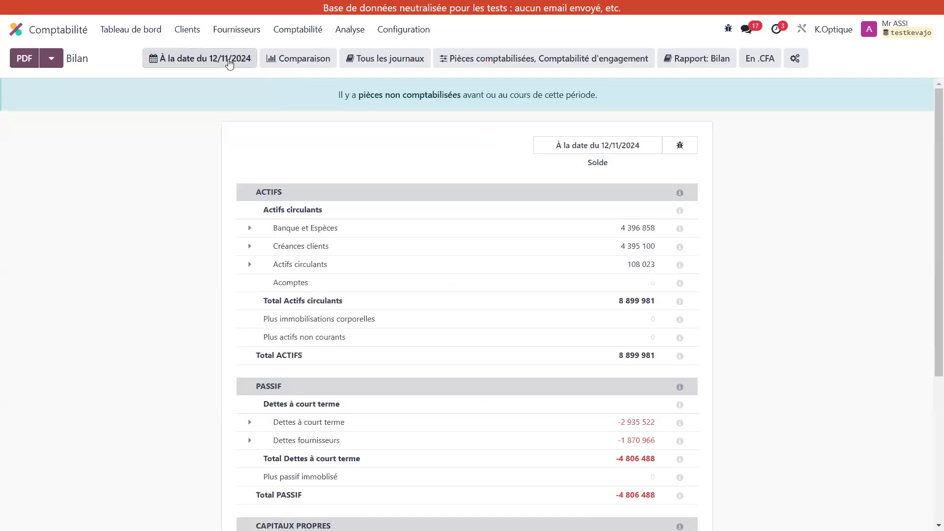
pyautogui.click(229, 61)
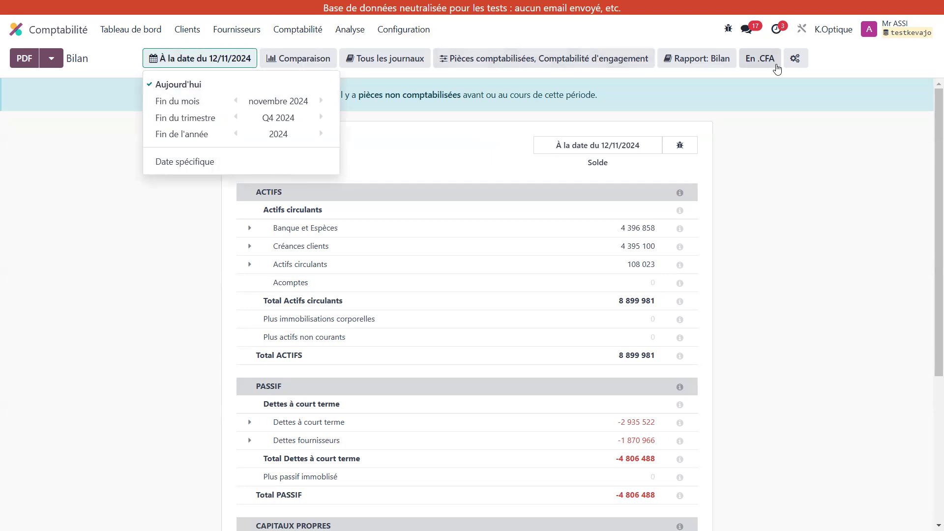
pyautogui.click(218, 167)
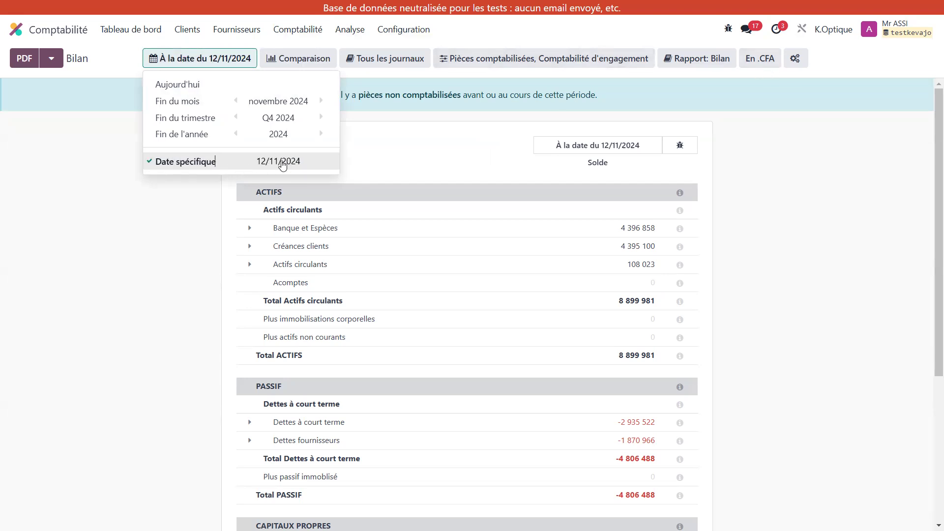
# Step: Enable the Plage de dates option in the Bilan's configuration, save it and check the report's date filter choices
pyautogui.click(795, 59)
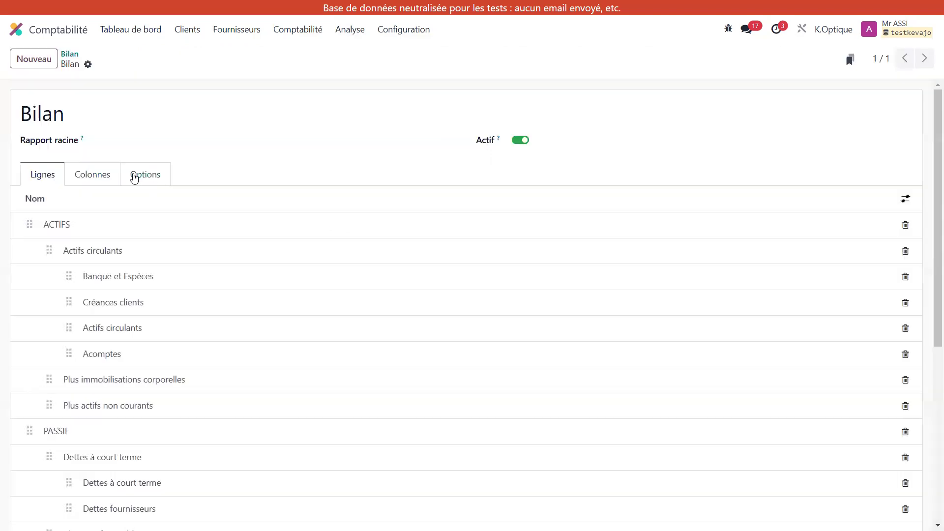
pyautogui.click(134, 176)
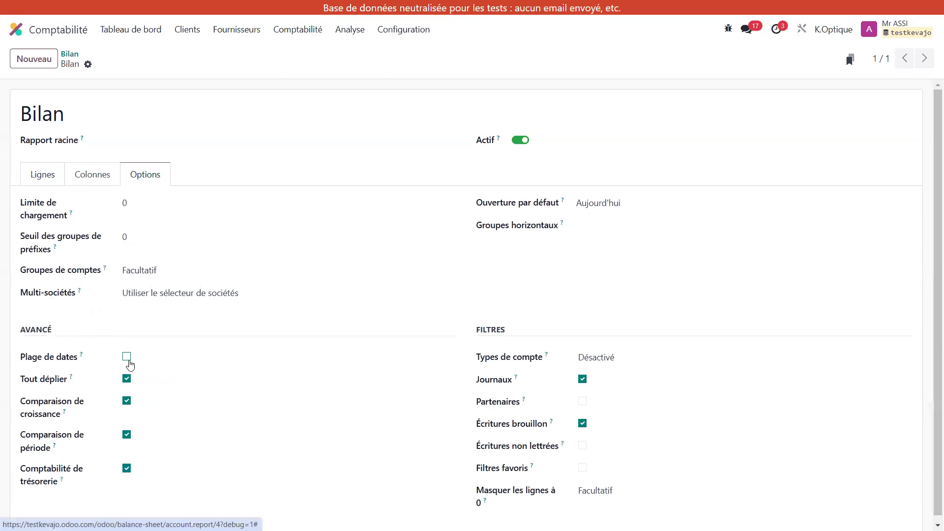
pyautogui.click(126, 356)
pyautogui.click(107, 65)
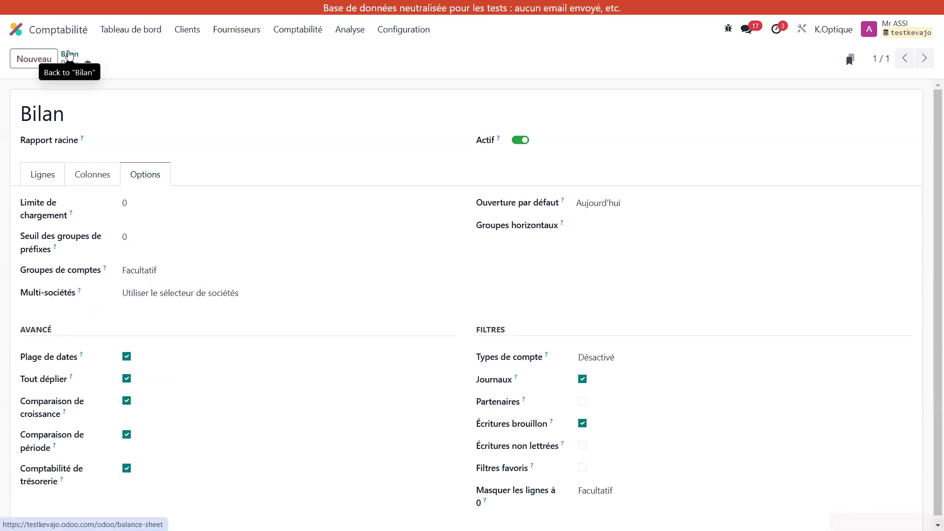
pyautogui.click(69, 55)
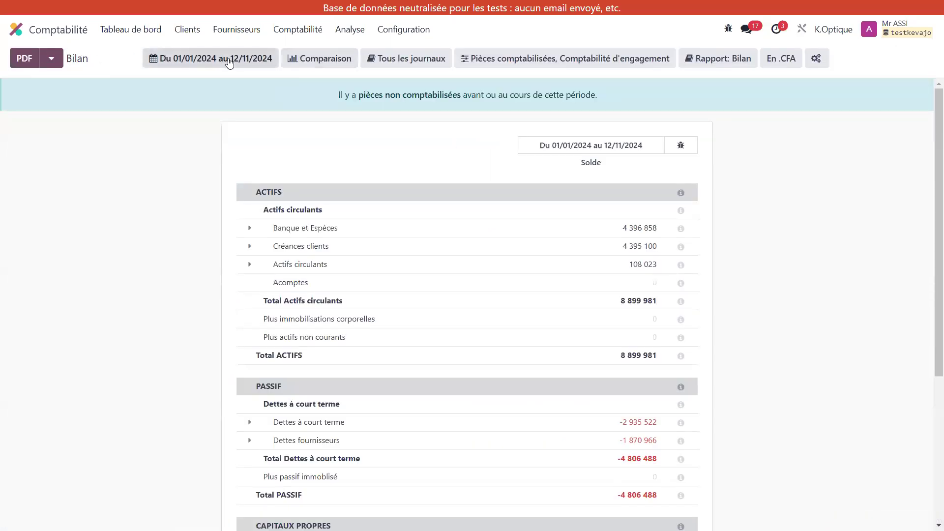
pyautogui.click(268, 59)
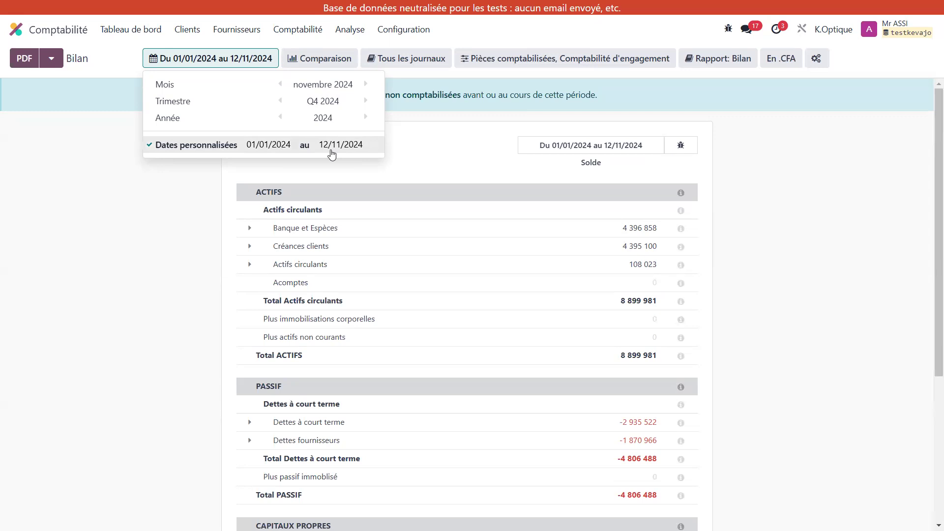
# Step: Review the Bilan's configuration options and the available choices for Ouverture par défaut without changing them
pyautogui.click(812, 58)
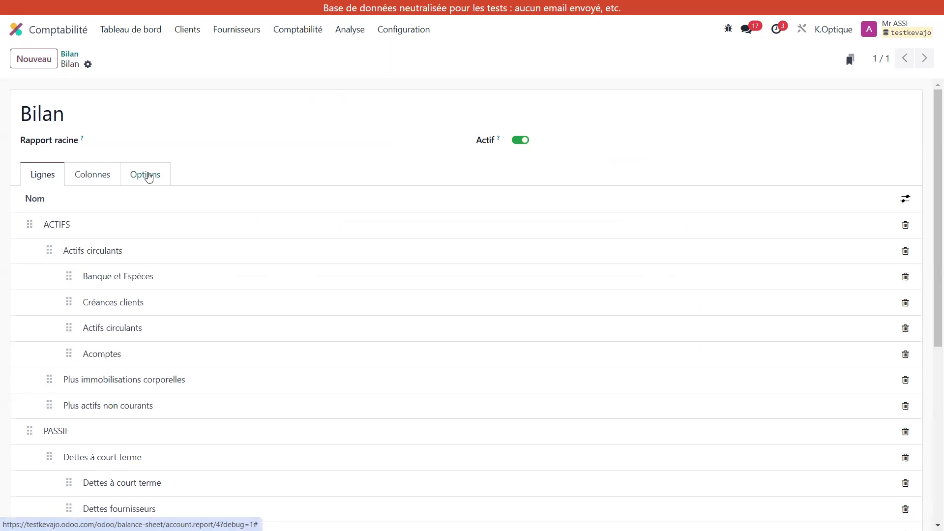
pyautogui.click(148, 178)
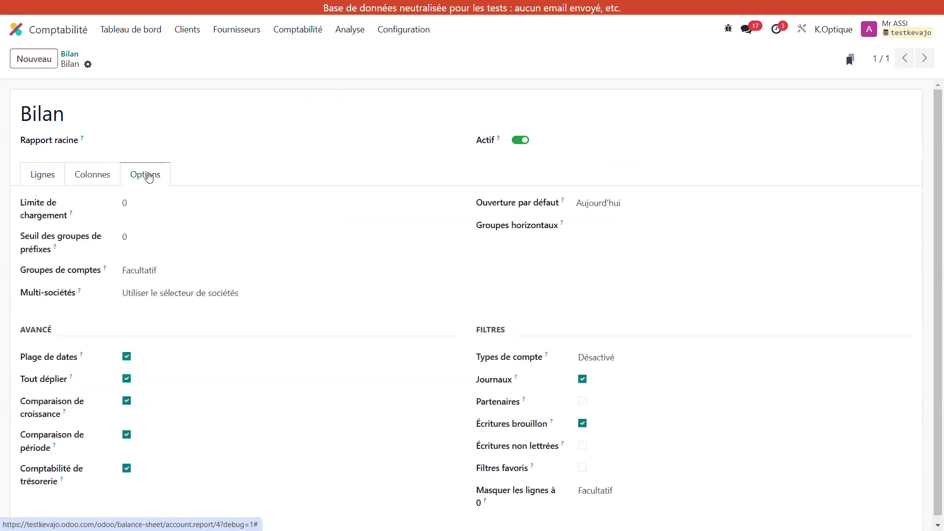
pyautogui.scroll(-1, 314, 409)
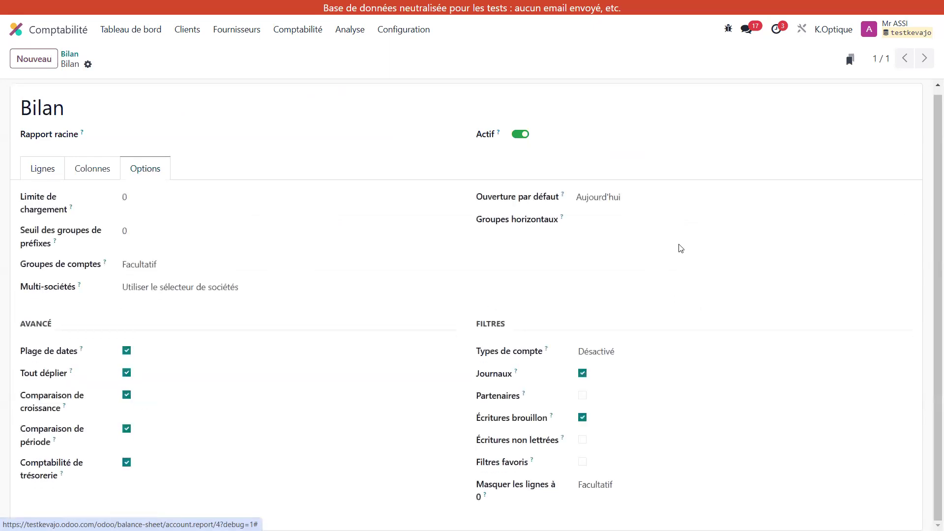
pyautogui.click(641, 197)
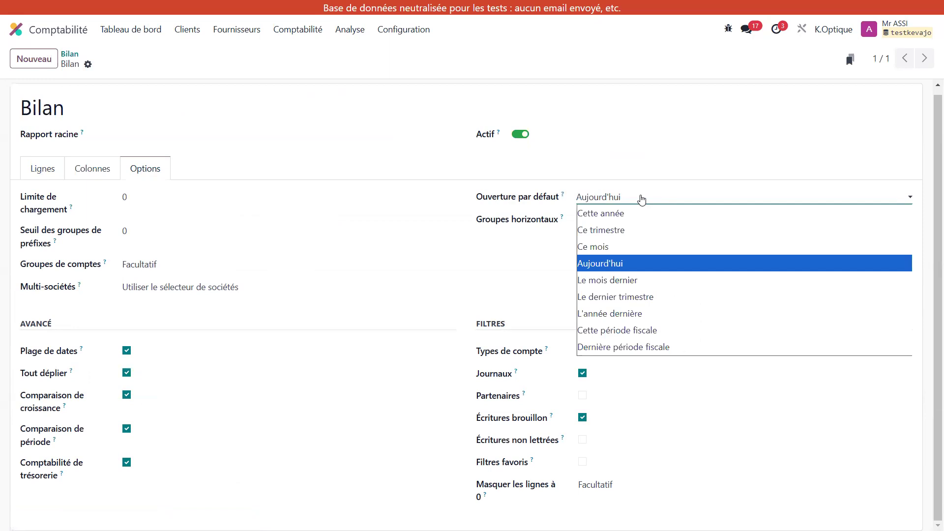
pyautogui.click(419, 358)
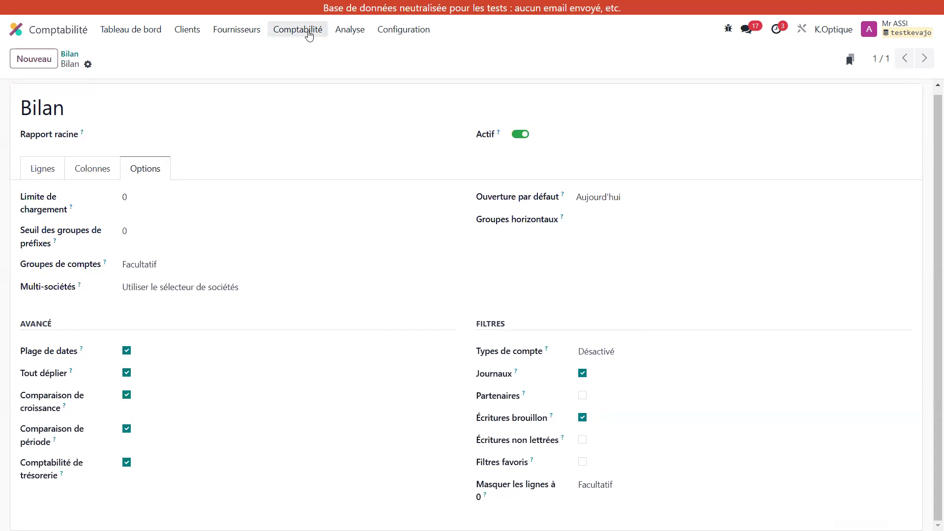
# Step: Open the Grand livre report and look over the options and filters in its configuration
pyautogui.click(308, 33)
pyautogui.moveTo(350, 30)
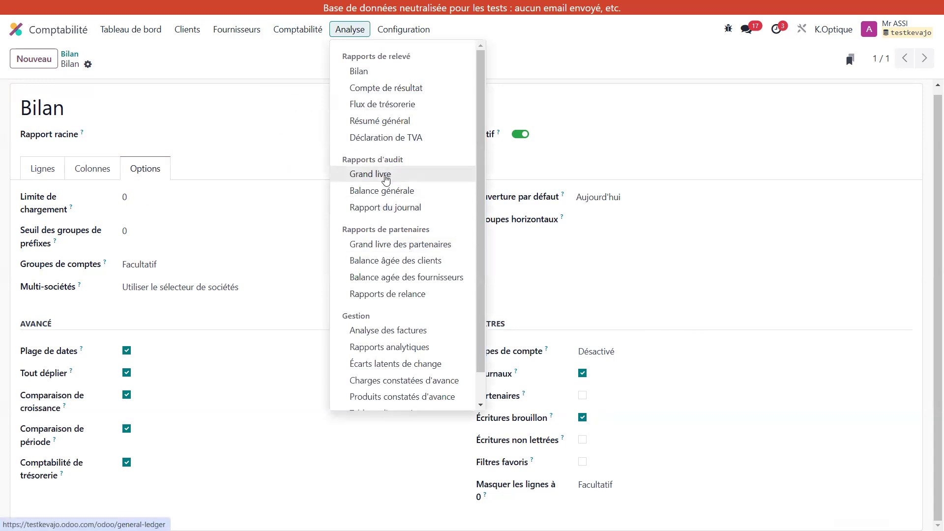
pyautogui.click(386, 176)
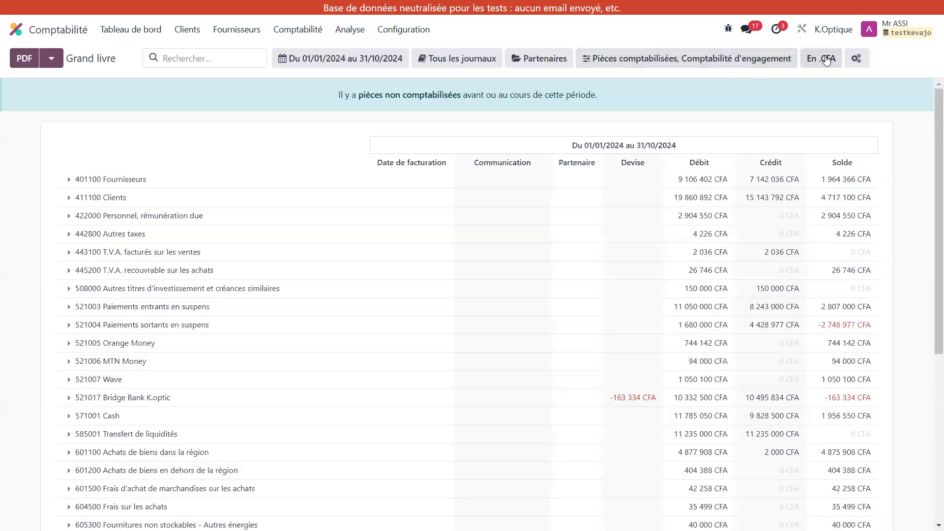
pyautogui.click(856, 59)
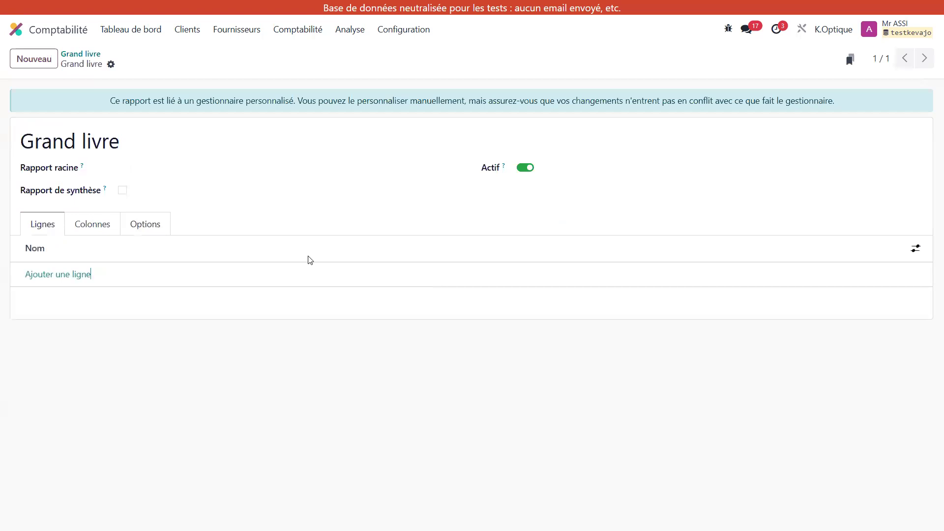
pyautogui.click(151, 233)
pyautogui.scroll(-2, 619, 401)
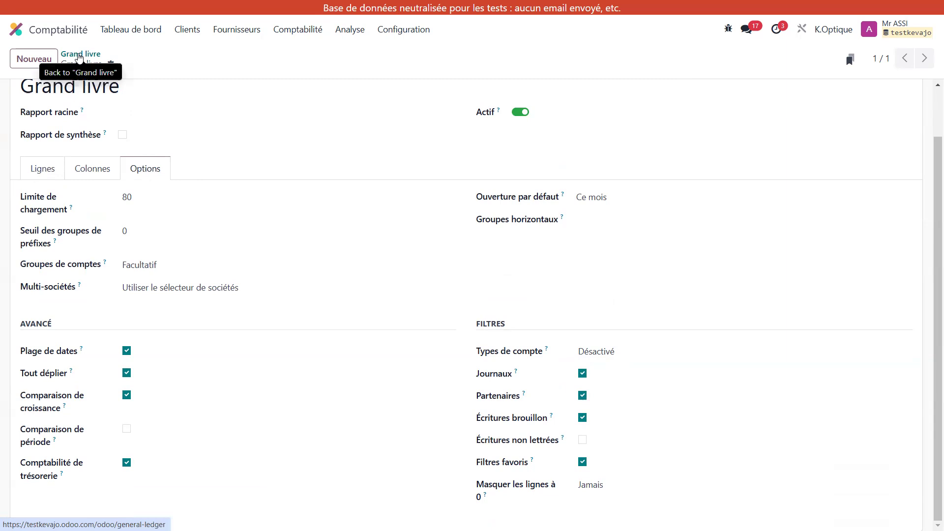
# Step: Return to the Grand livre, try filtering it by a single partner and remove that filter
pyautogui.click(80, 55)
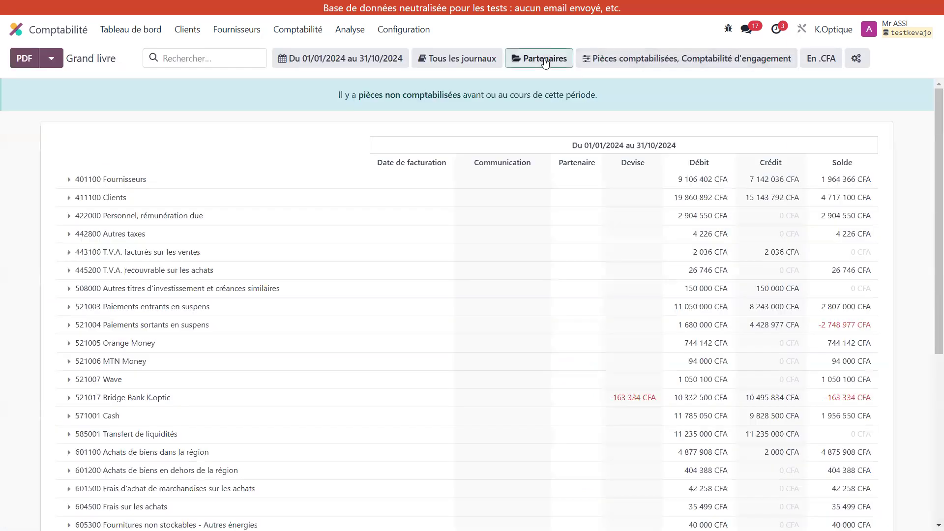
pyautogui.click(544, 63)
pyautogui.click(593, 85)
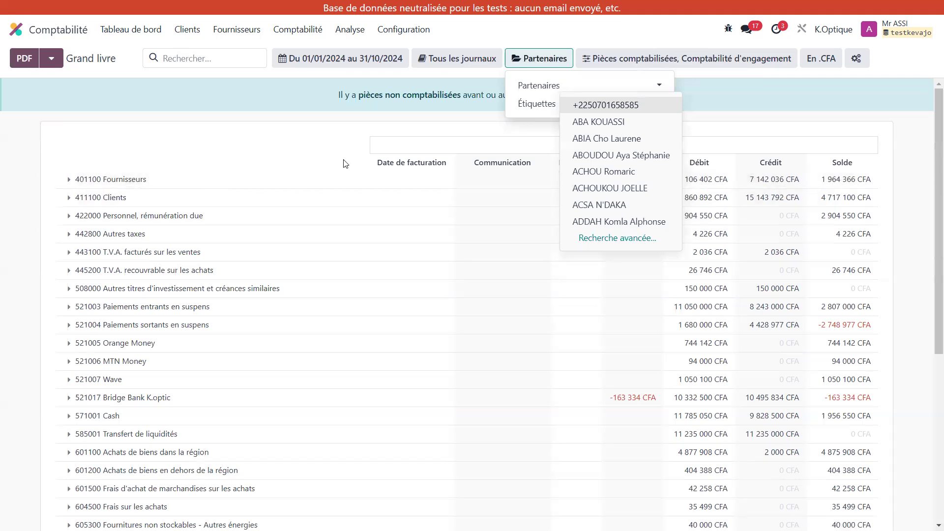
pyautogui.click(592, 188)
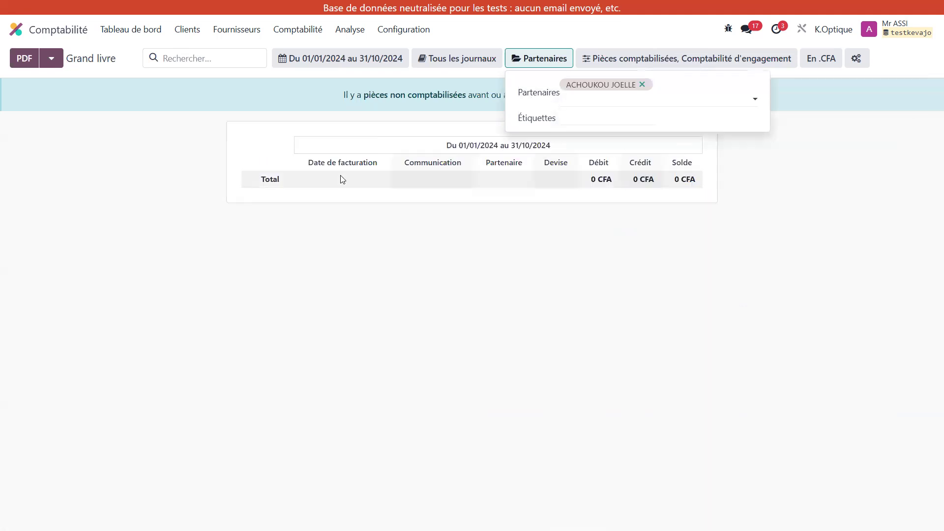
pyautogui.click(642, 85)
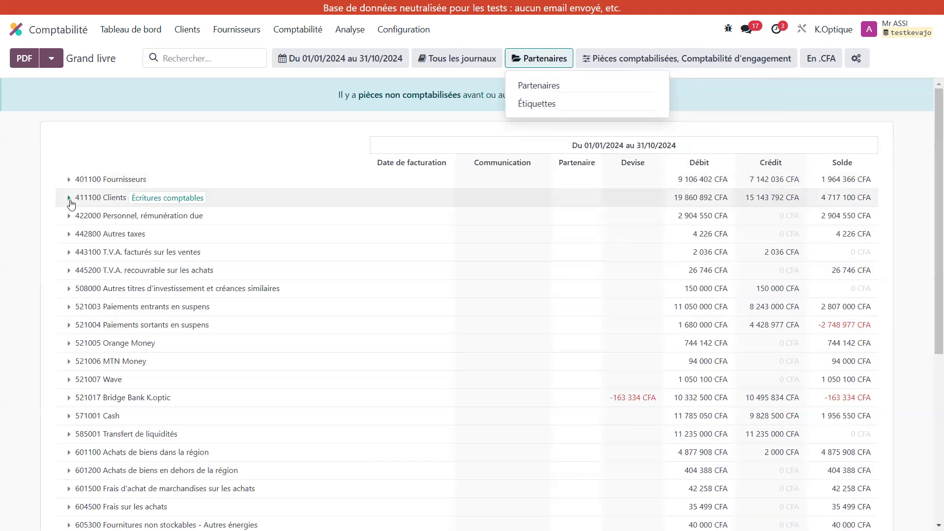
# Step: Expand the 411100 Clients account in the Grand livre and filter the report by a partner searched by surname
pyautogui.click(70, 201)
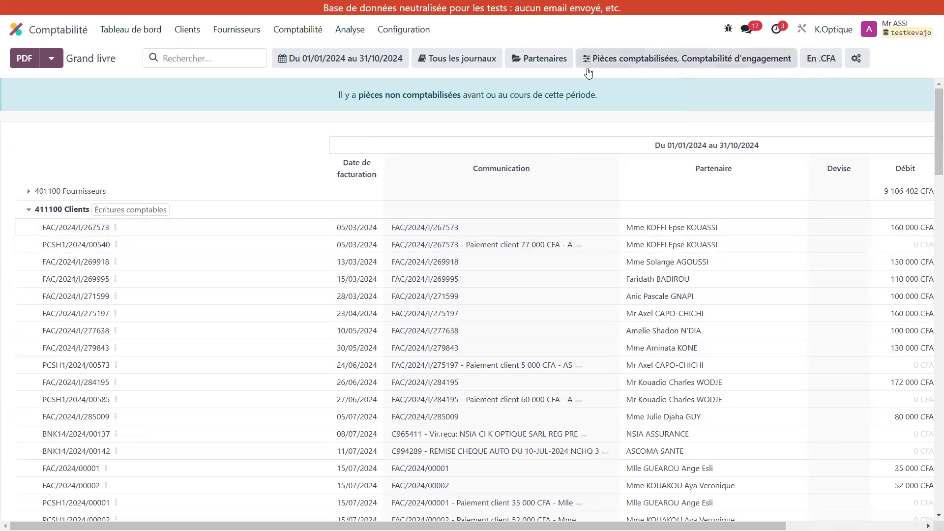
pyautogui.click(549, 65)
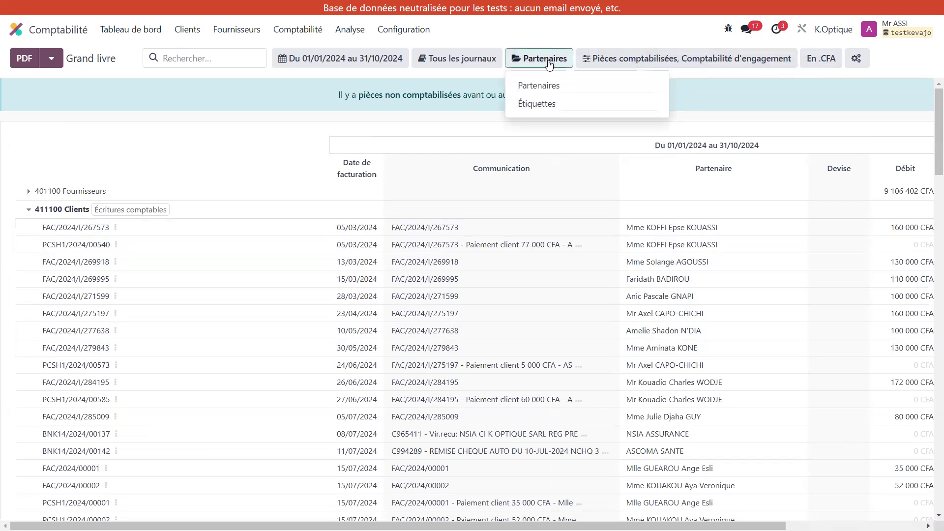
pyautogui.click(595, 87)
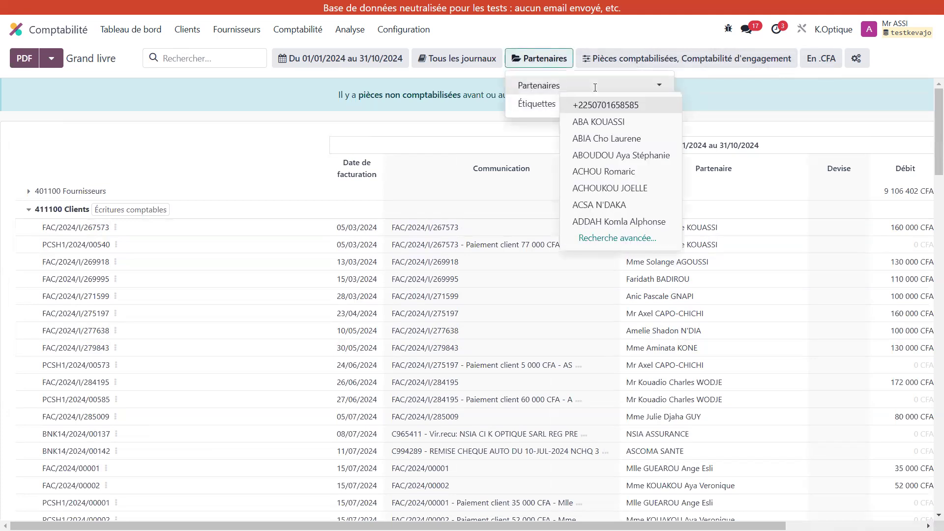
pyautogui.write('kouass')
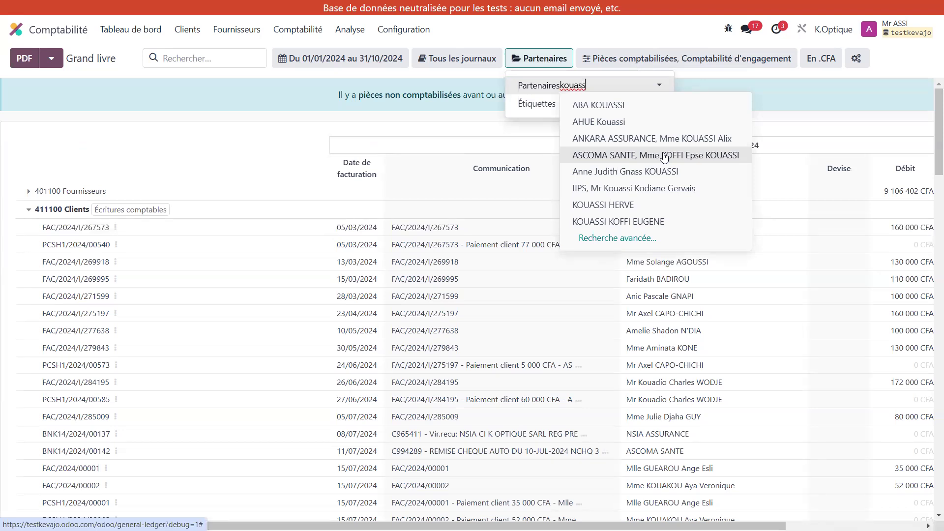
pyautogui.click(664, 155)
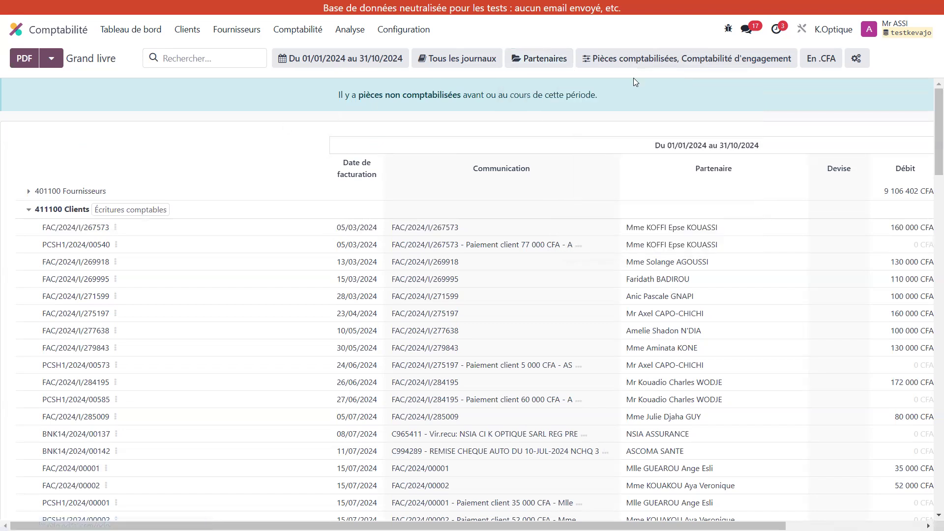
# Step: Reopen the Grand livre's configuration and review its options, including the advanced settings and filters
pyautogui.click(858, 59)
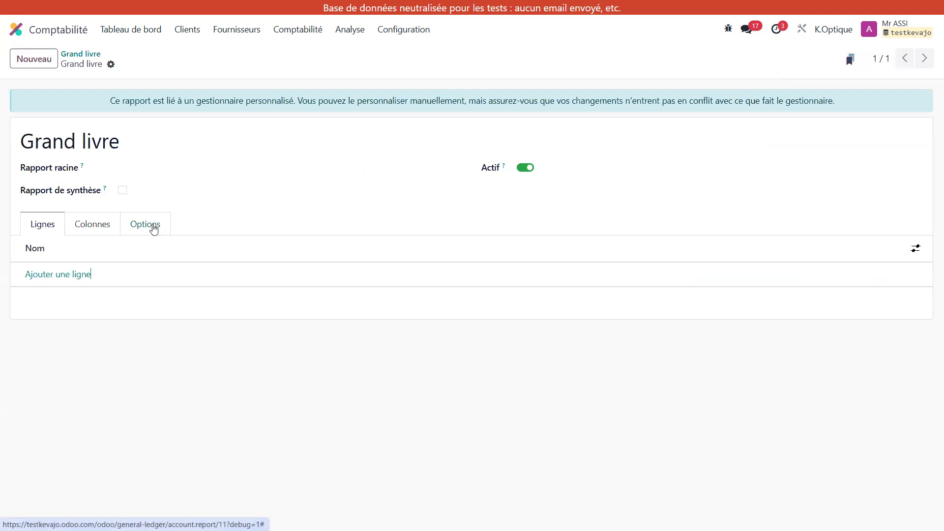
pyautogui.click(154, 229)
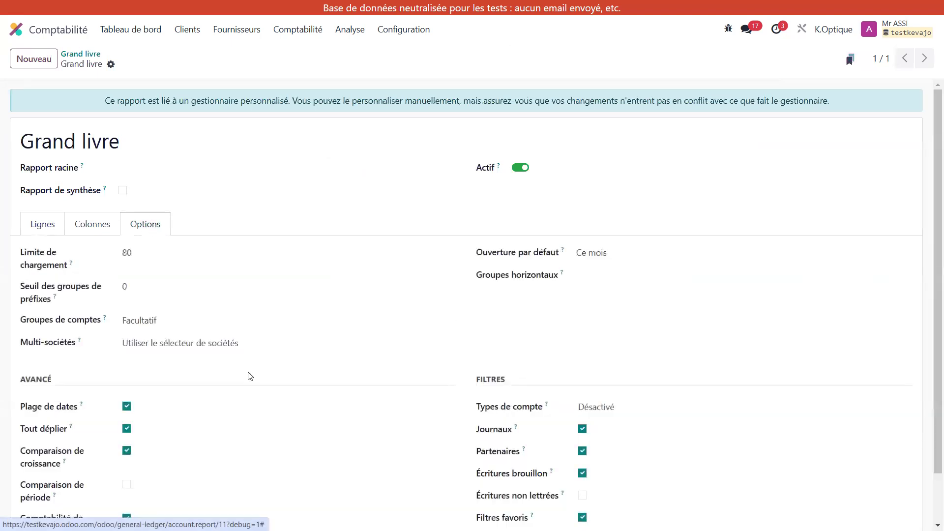
pyautogui.scroll(-2, 248, 375)
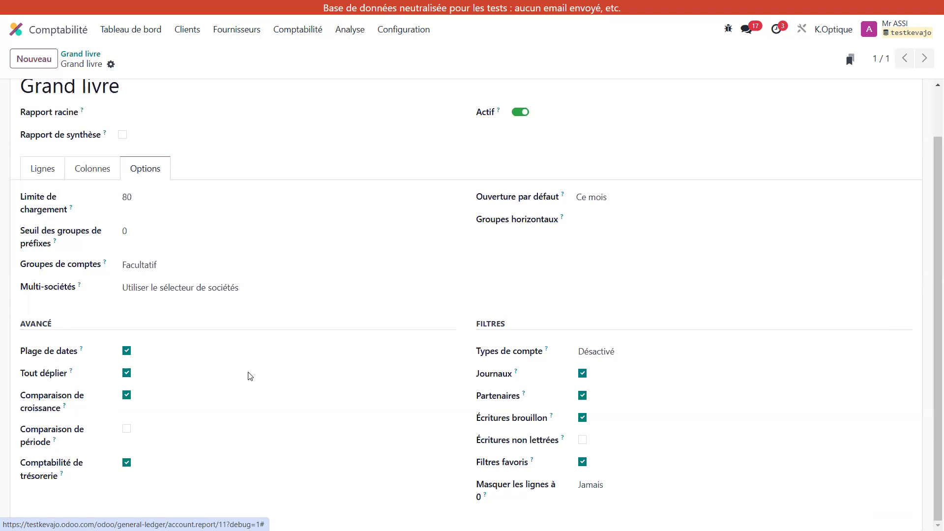
# Step: Go to the general settings and locate the Outils développeur section with the developer mode choices
pyautogui.click(12, 33)
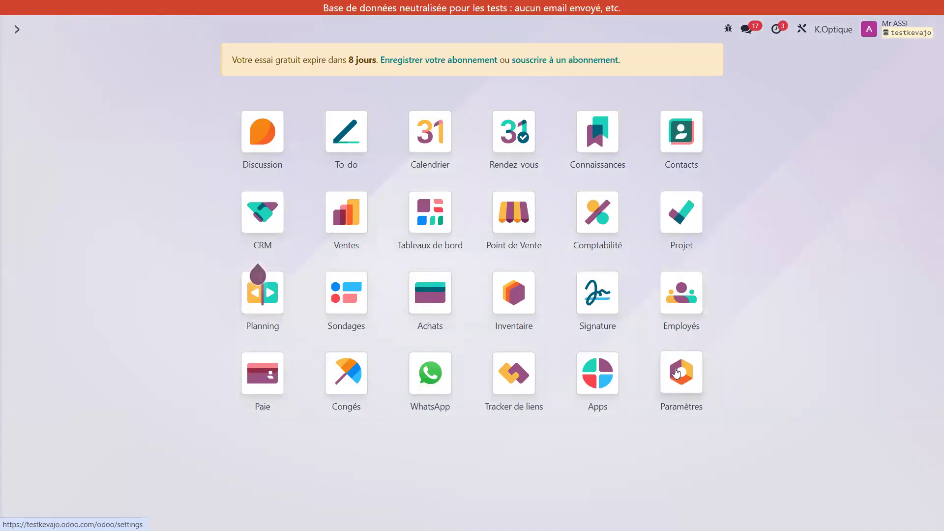
pyautogui.click(677, 372)
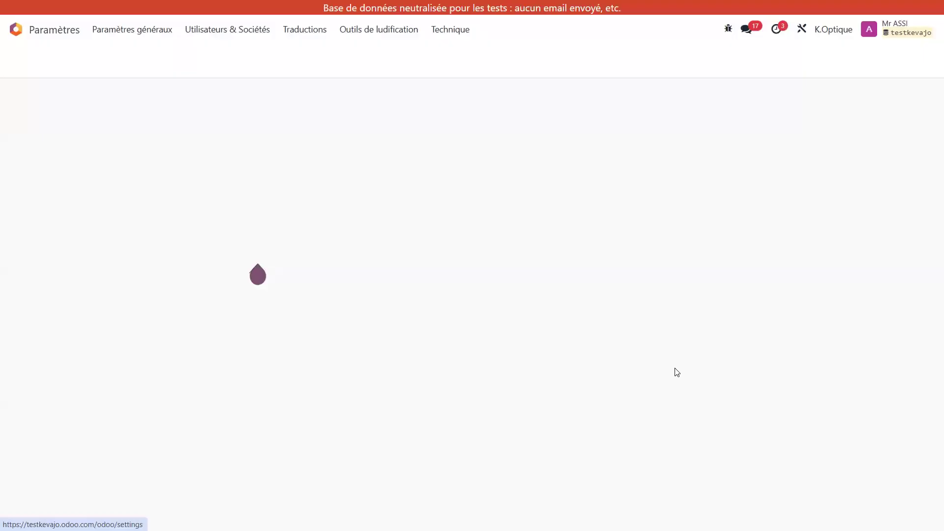
pyautogui.scroll(-10, 676, 372)
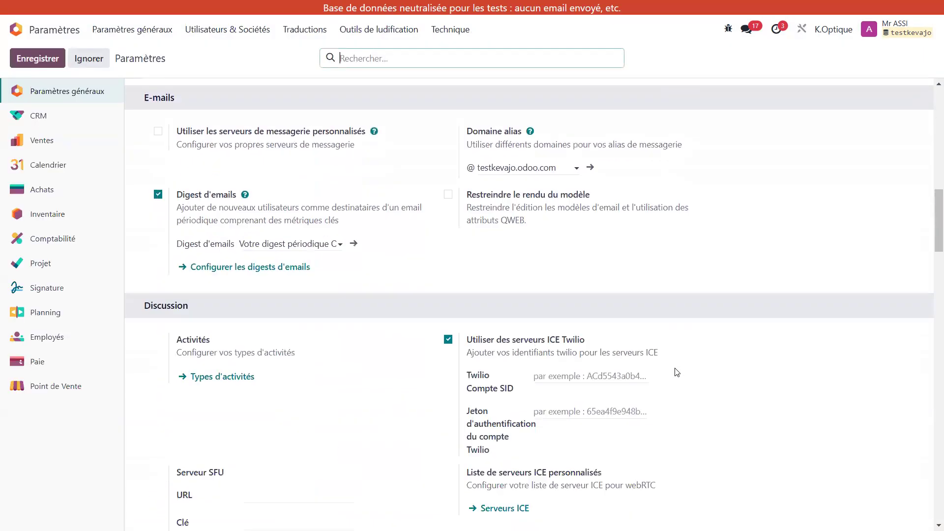
pyautogui.scroll(-20, 677, 373)
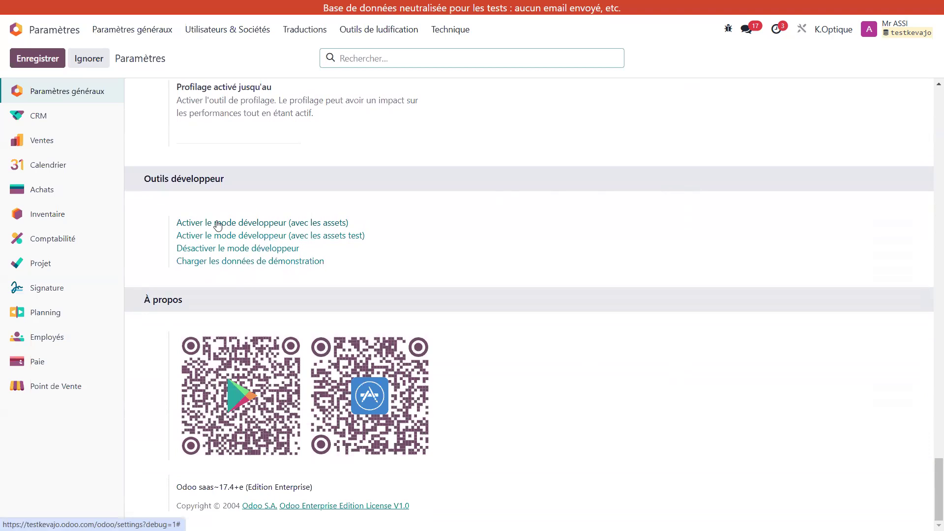
# Step: Return to Comptabilité, open the Bilan report and review the options in its configuration
pyautogui.click(13, 31)
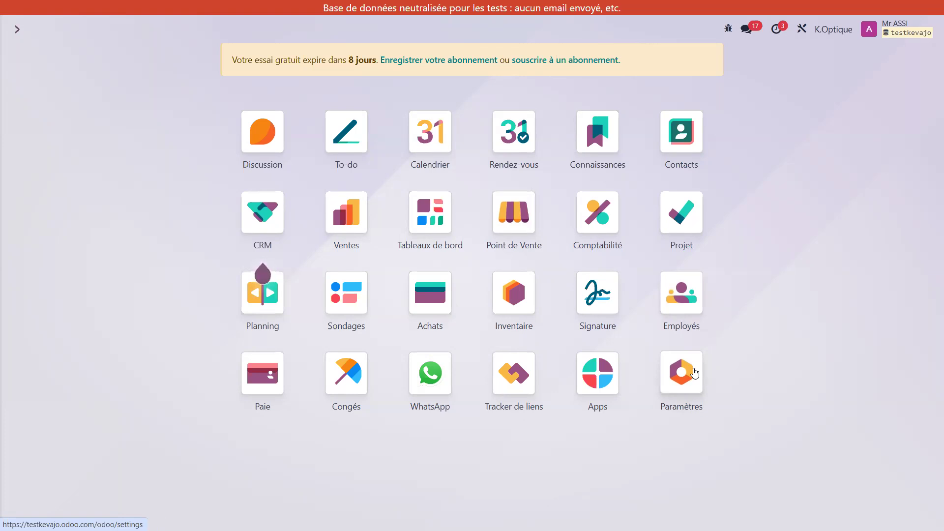
pyautogui.click(596, 211)
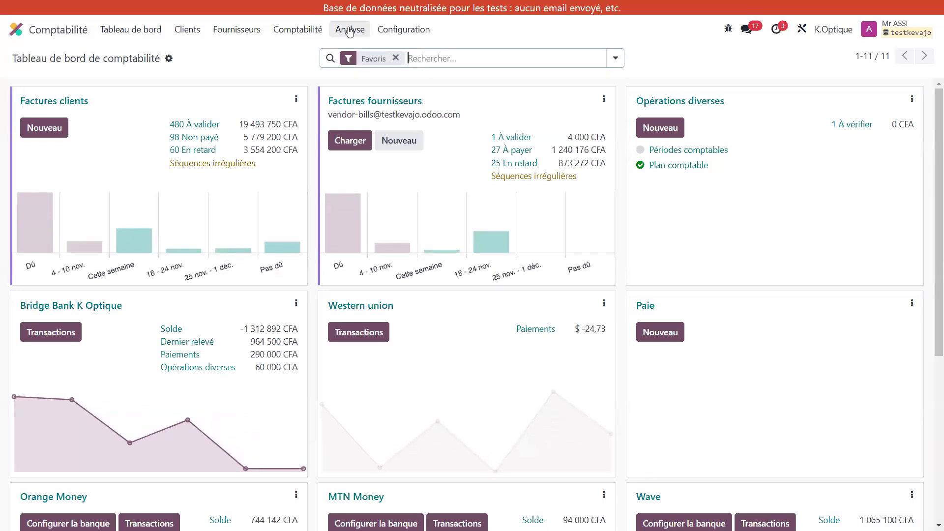
pyautogui.click(349, 30)
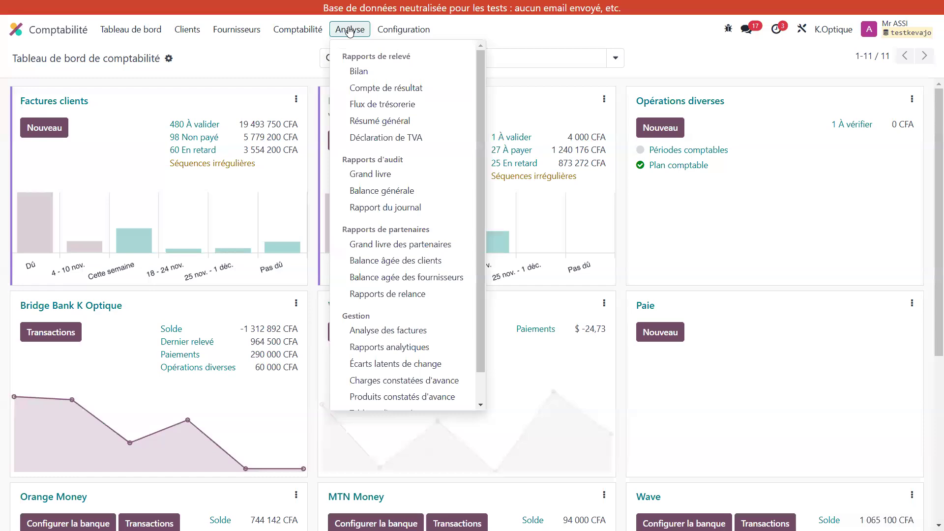
pyautogui.click(392, 78)
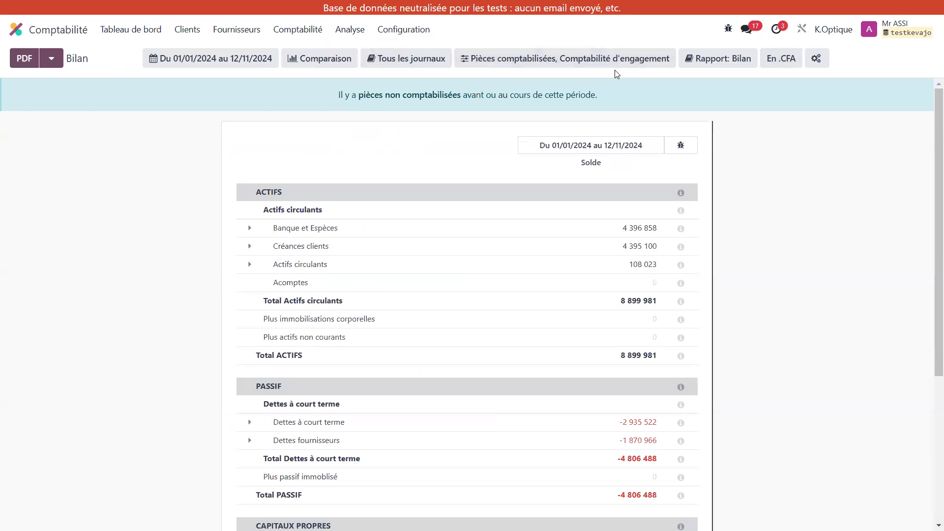
pyautogui.click(818, 59)
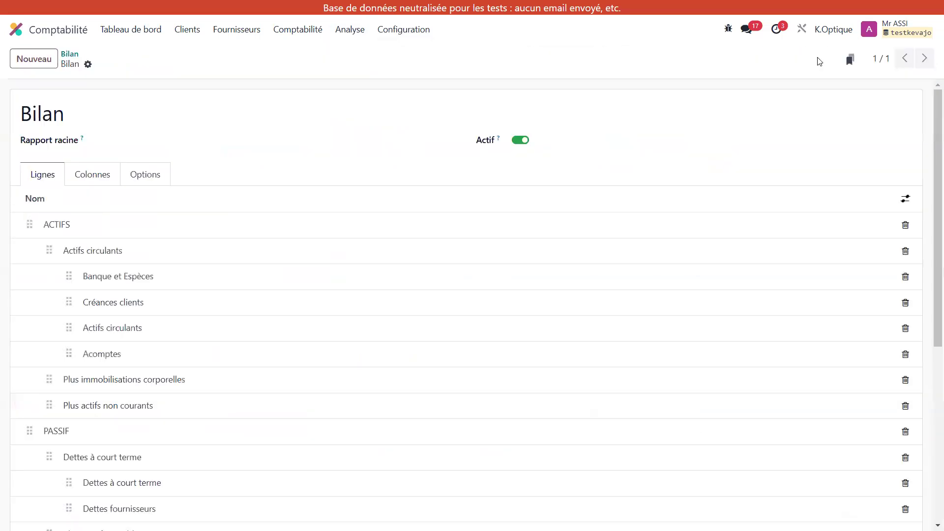
pyautogui.click(150, 180)
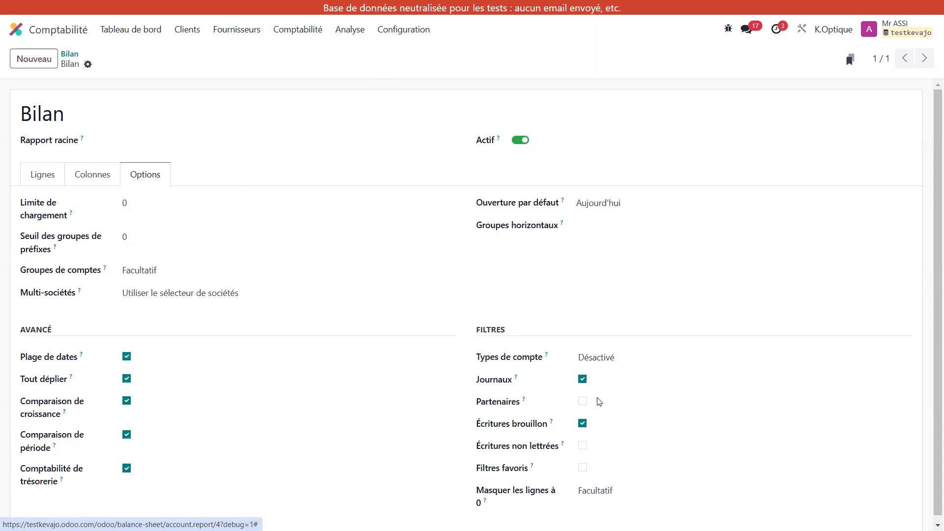
# Step: Open the Rapports comptables list in the accounting configuration and look through the available reports
pyautogui.click(412, 38)
pyautogui.click(362, 37)
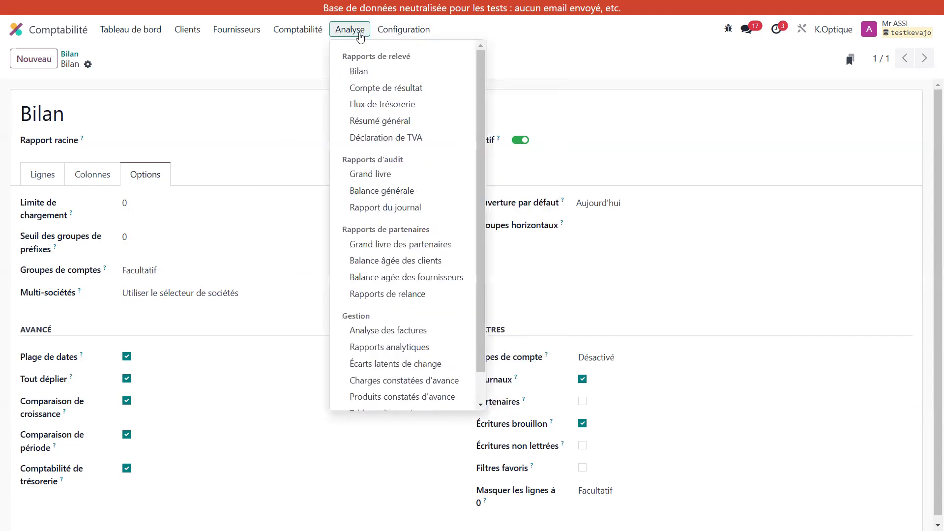
pyautogui.click(394, 30)
pyautogui.scroll(-3, 413, 295)
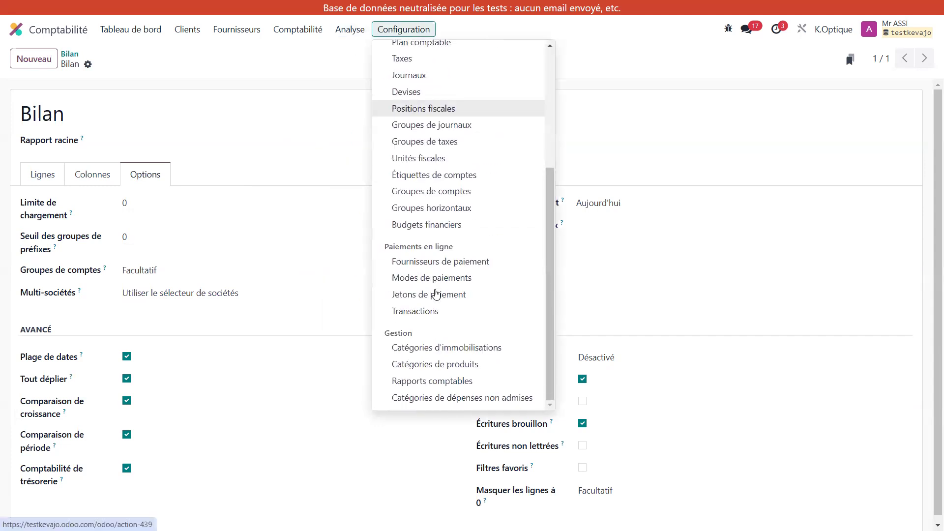
pyautogui.click(450, 383)
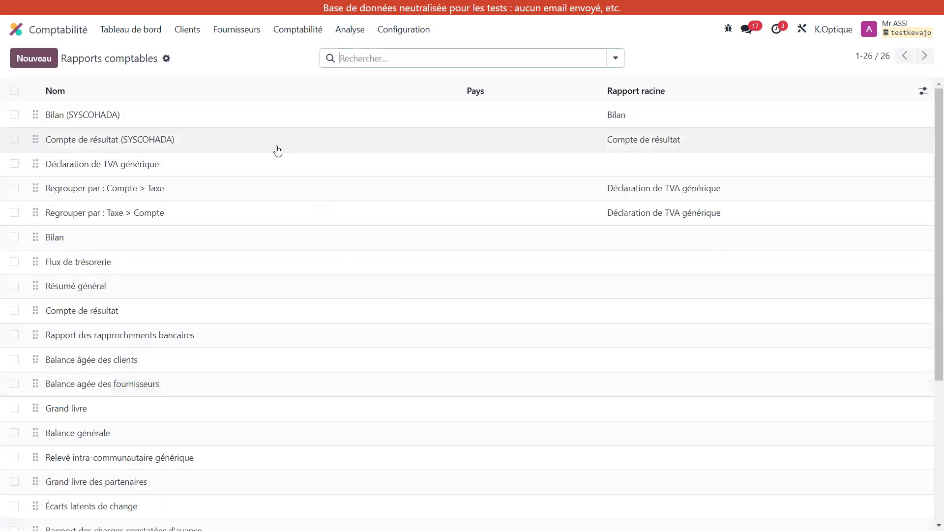
pyautogui.scroll(-5, 218, 313)
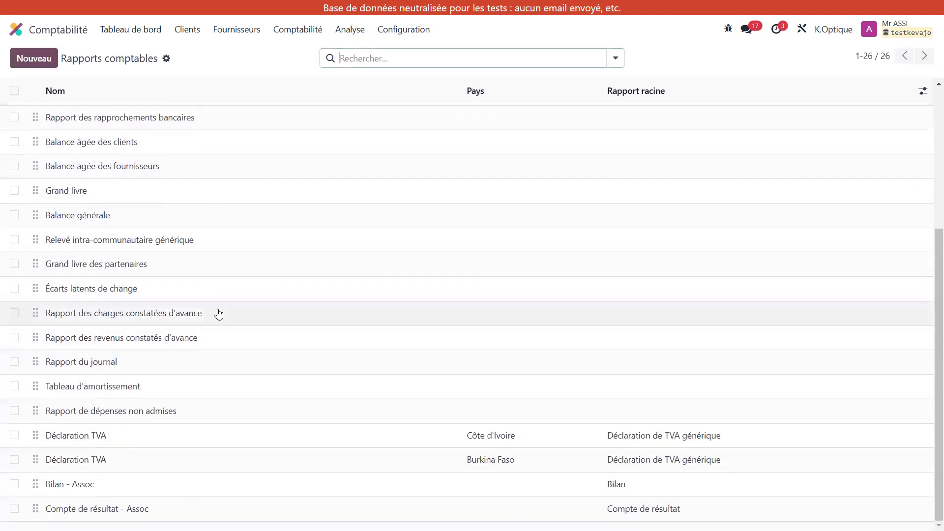
pyautogui.scroll(5, 217, 313)
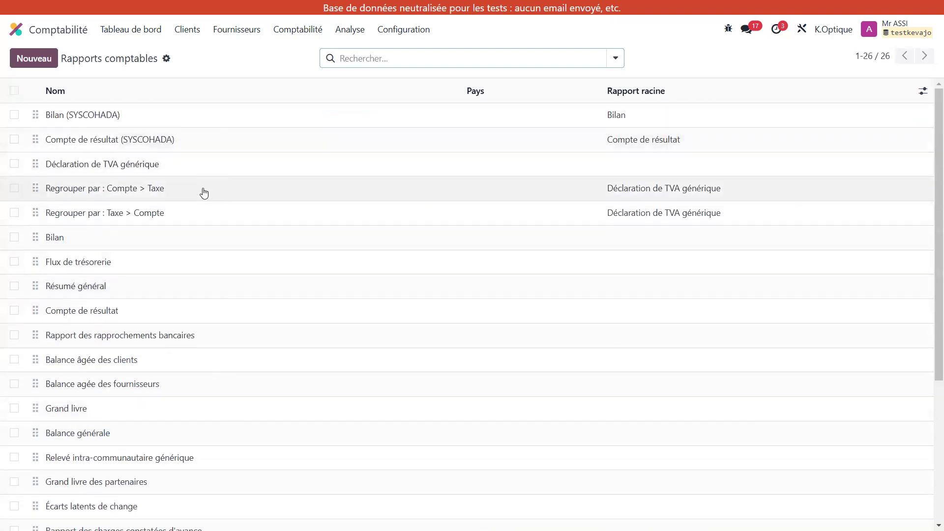
# Step: Open the Résumé général report's configuration and review its lines from Espèces to Poste
pyautogui.click(208, 290)
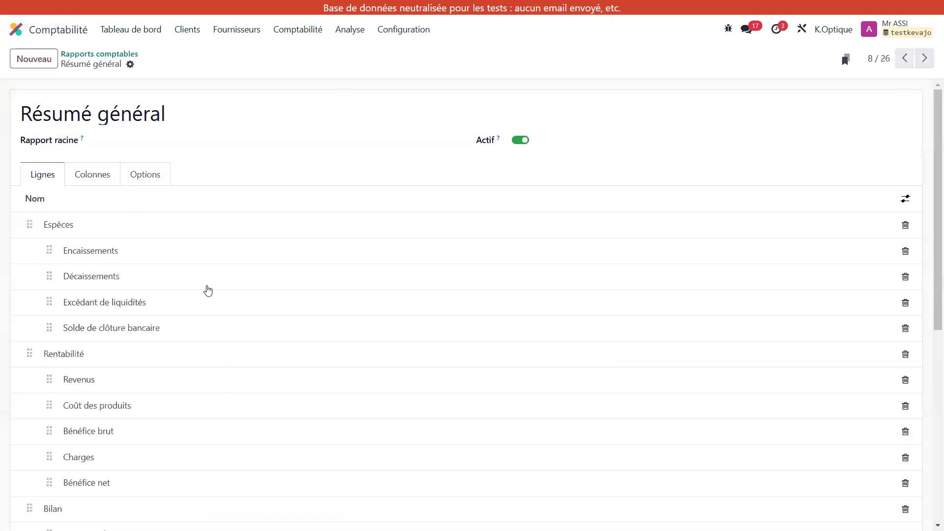
pyautogui.scroll(-3, 221, 408)
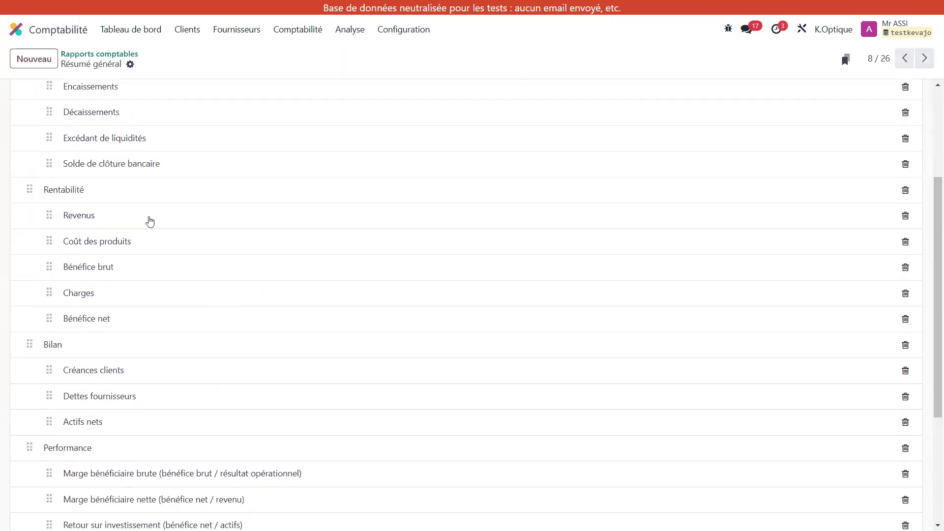
pyautogui.scroll(-3, 153, 449)
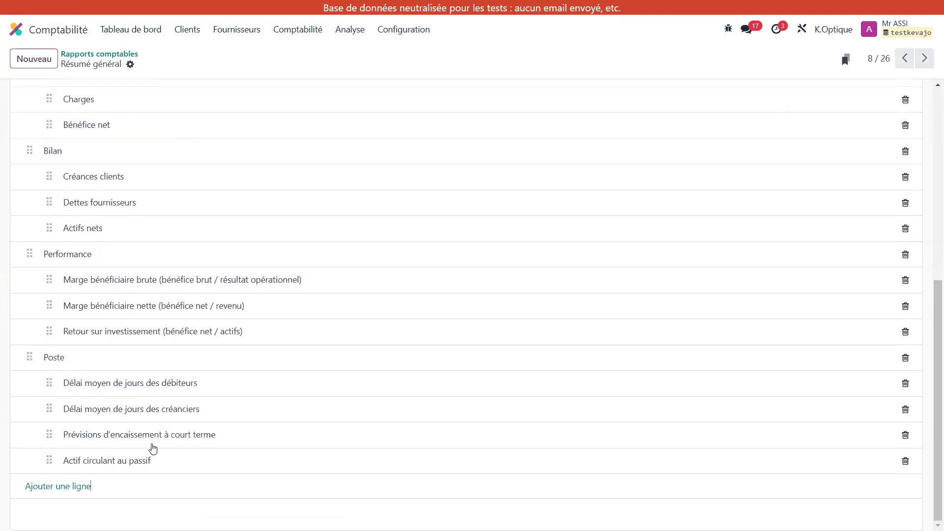
pyautogui.scroll(6, 152, 449)
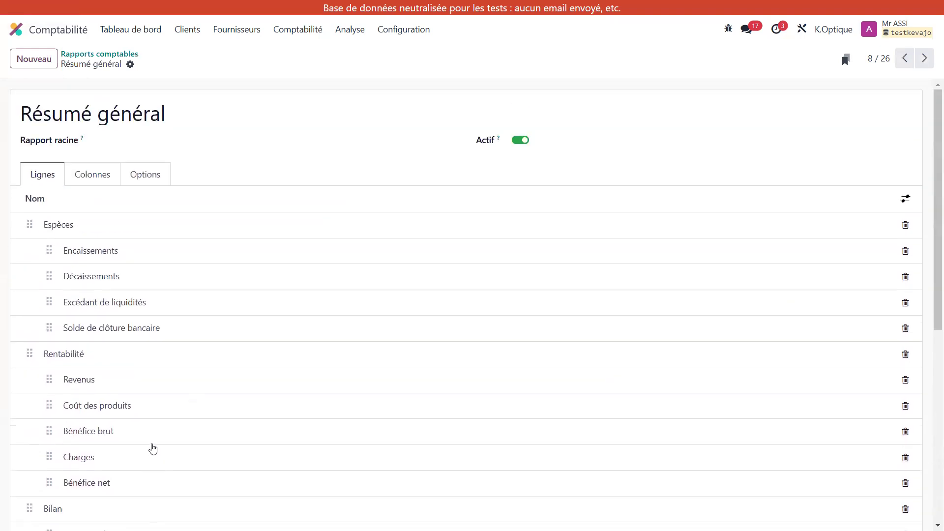
# Step: Inspect the formula of the Encaissements line, discard without changes and return to the Rapports comptables list
pyautogui.click(245, 256)
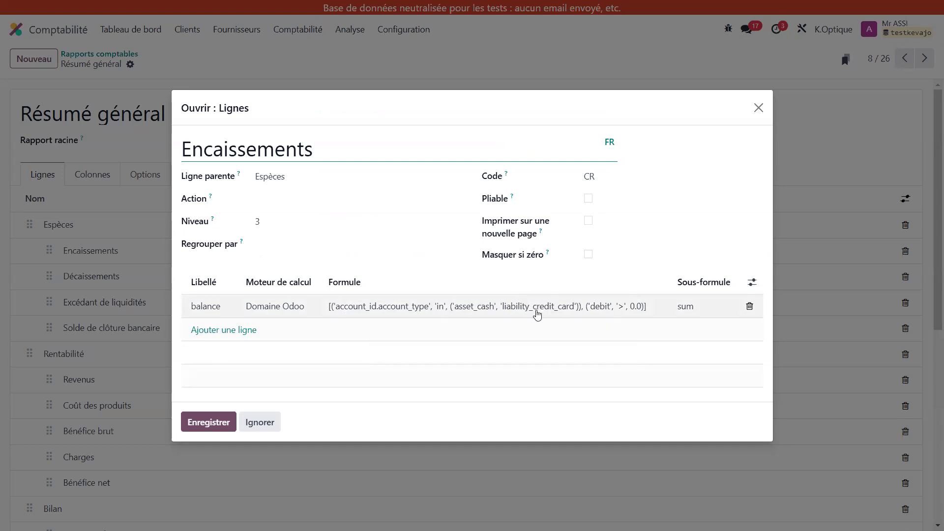
pyautogui.click(260, 424)
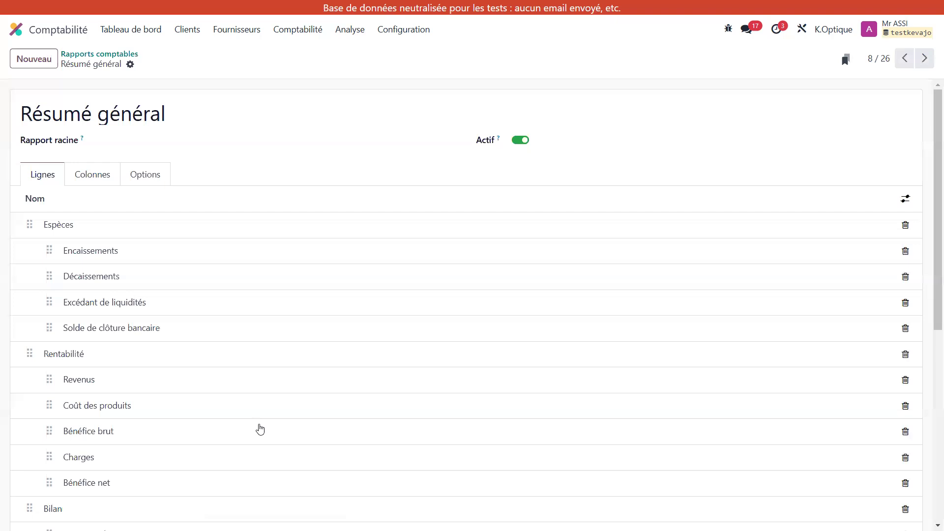
pyautogui.click(91, 56)
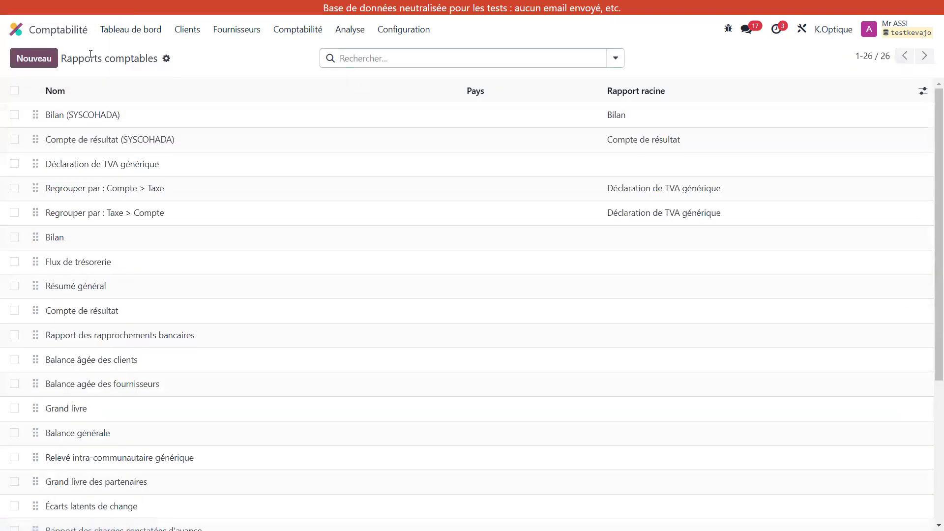